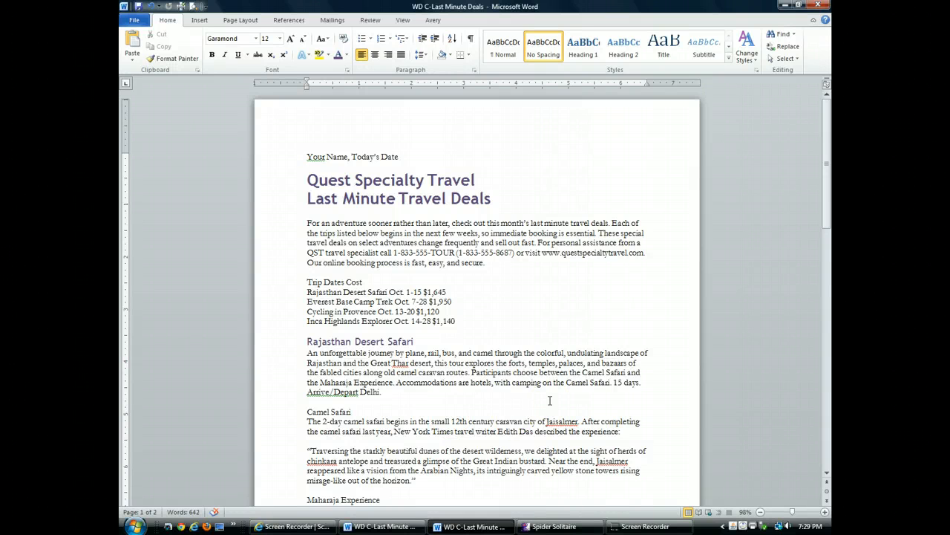
left_click(447, 470)
left_click(322, 341)
scroll(322, 341, "down", 1)
scroll(323, 314, "down", 3)
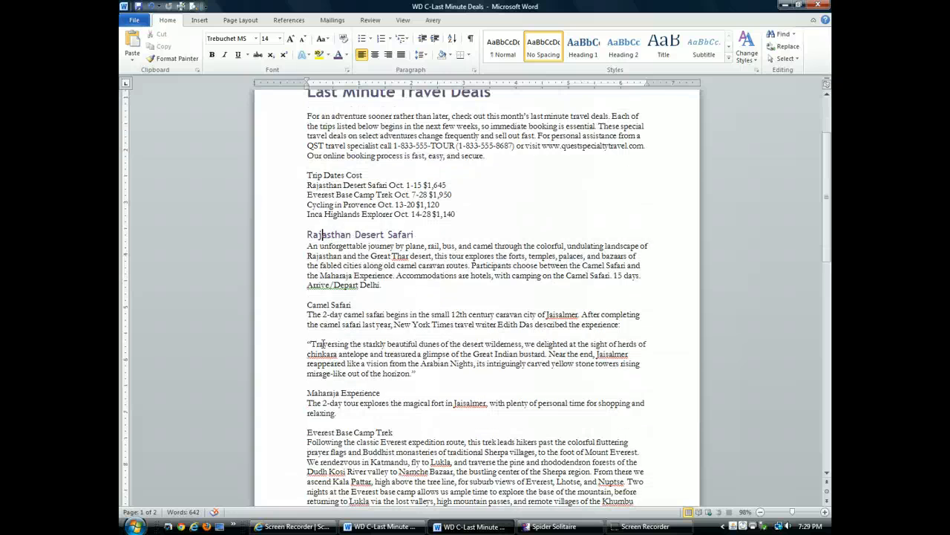
left_click(322, 304)
scroll(373, 233, "up", 4)
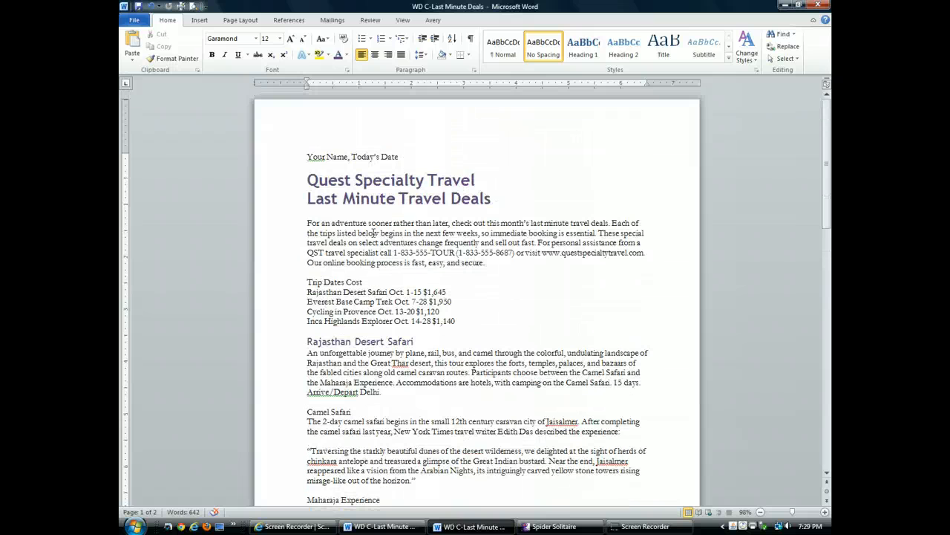
Make "immediate booking is essential" bold and italicize the whole introductory paragraph below the title.
left_click_drag(492, 233, 580, 234)
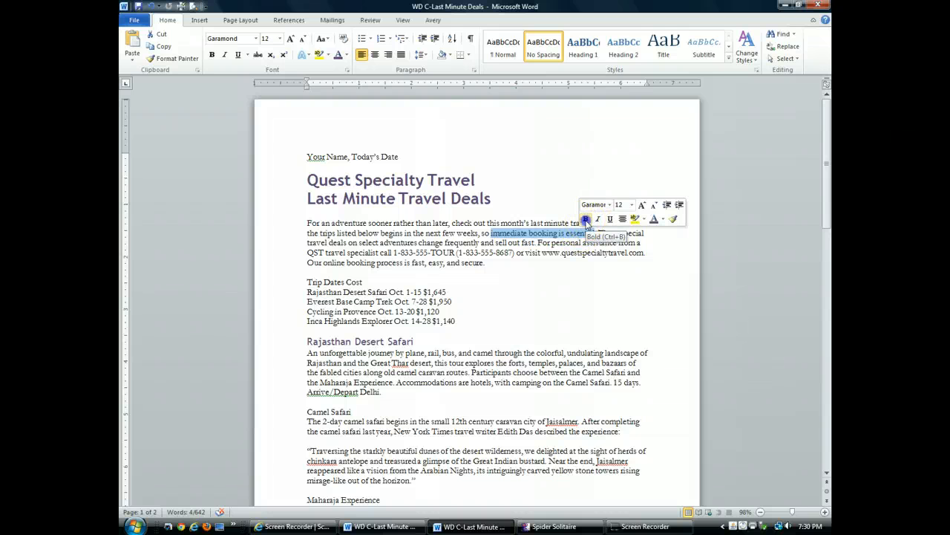
left_click(586, 220)
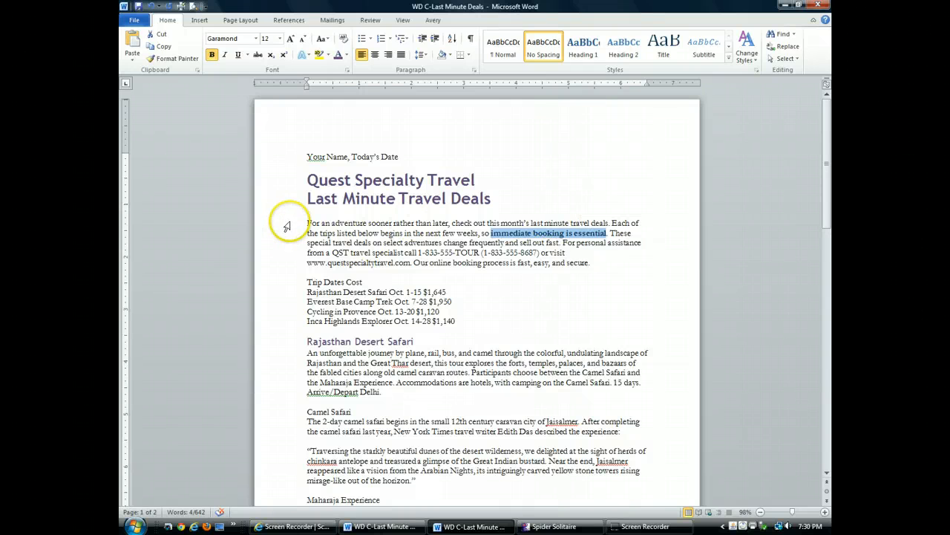
triple_click(345, 236)
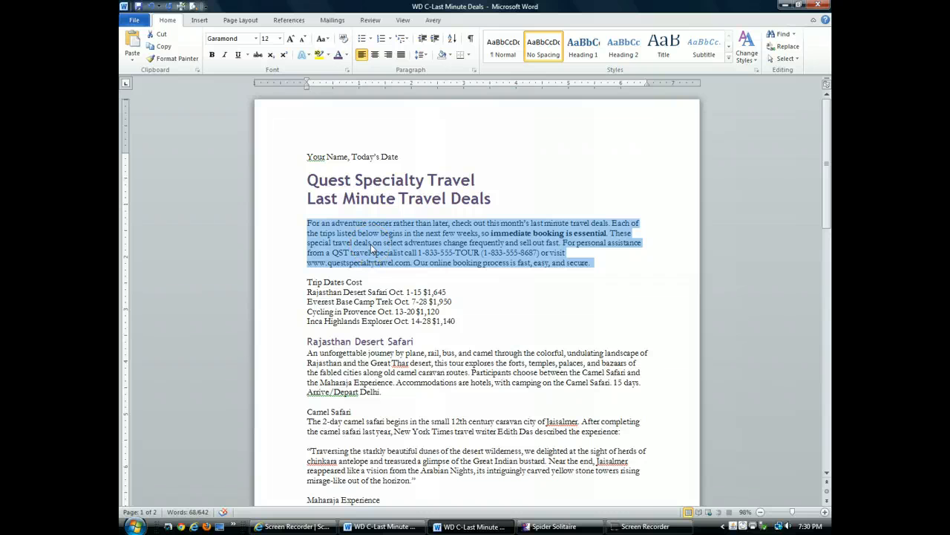
key("ctrl+i")
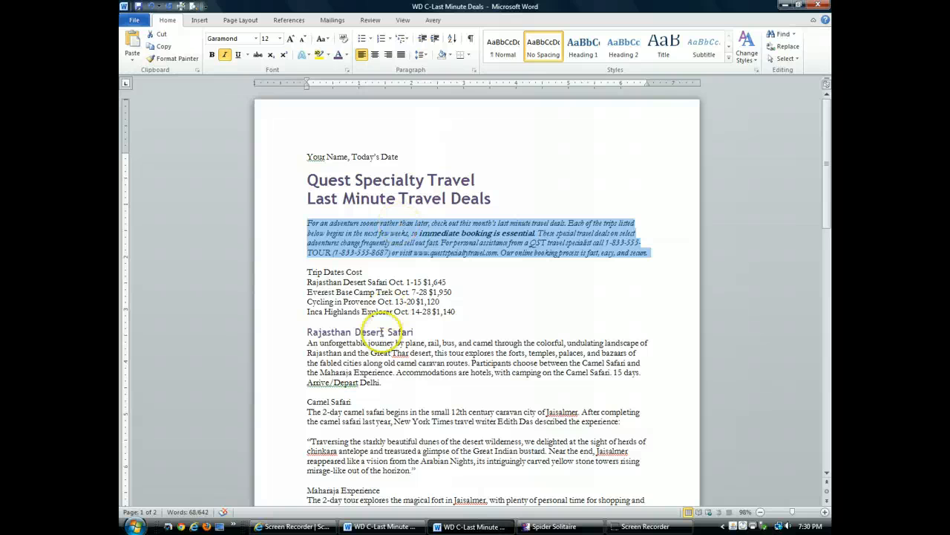
left_click(349, 199)
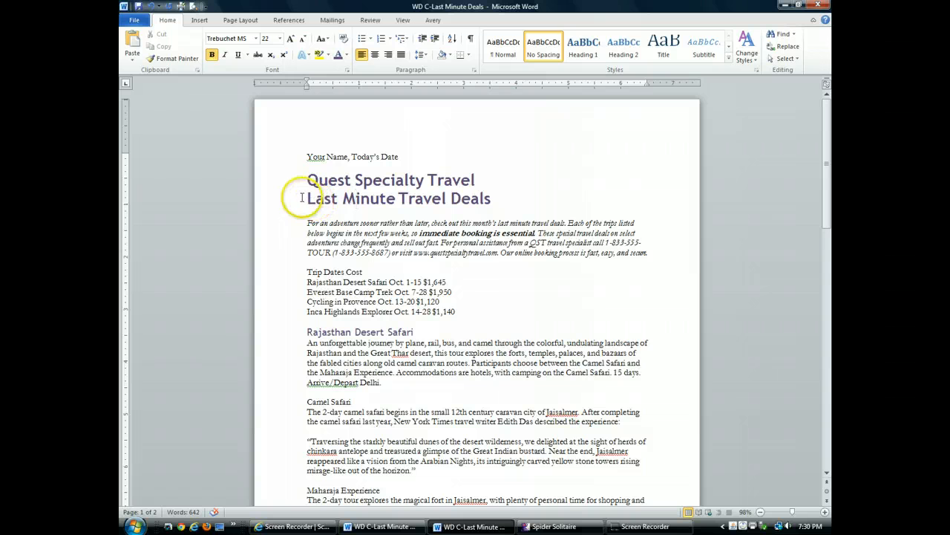
triple_click(348, 199)
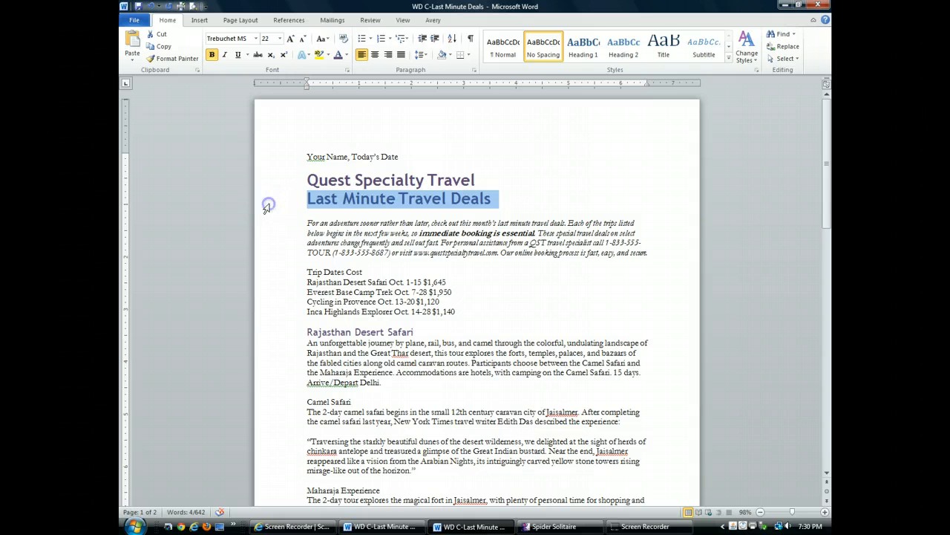
left_click(330, 199)
left_click_drag(306, 199, 496, 199)
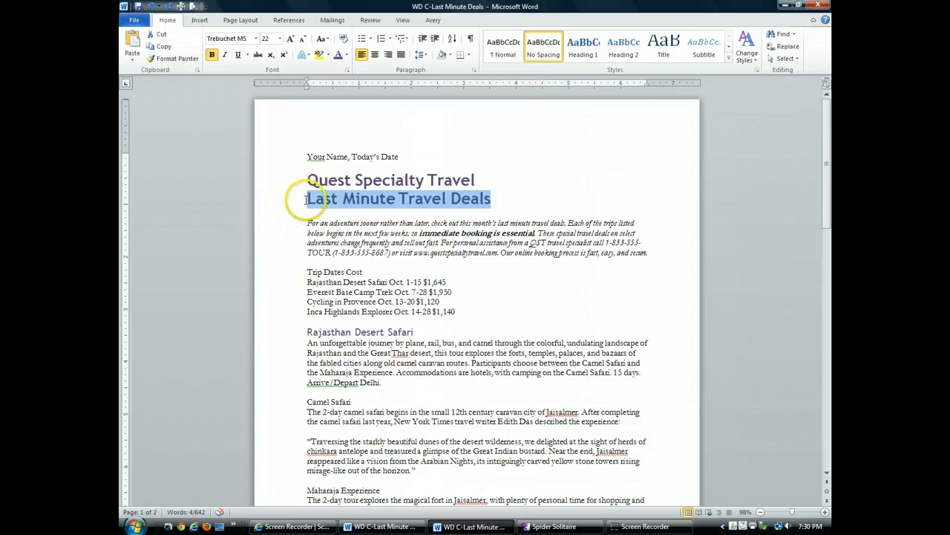
Set the title line "Last Minute Travel Deals" to size 48 with a dark olive green theme font color.
left_click(294, 213)
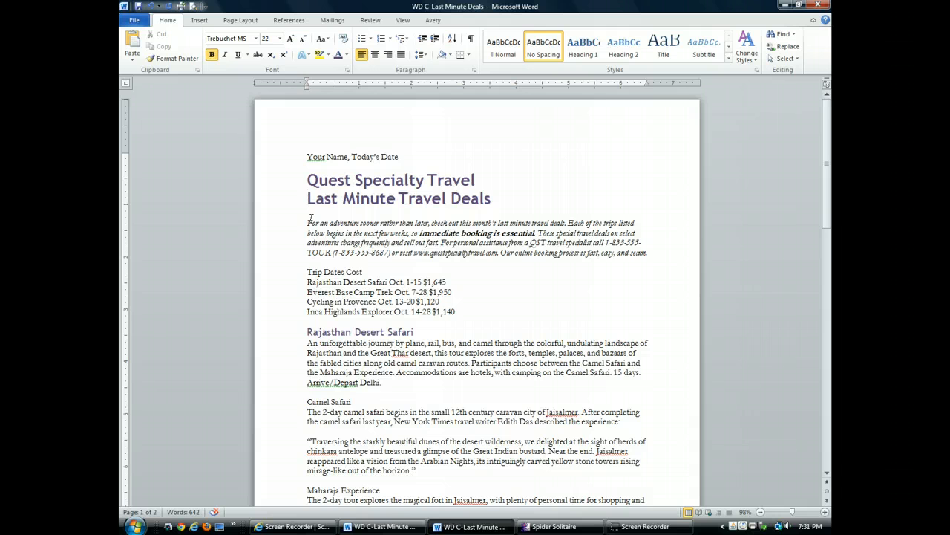
key("ctrl+shift+Right")
key("ctrl+shift+Right")
key("ctrl+shift+Right")
key("ctrl+shift+Right")
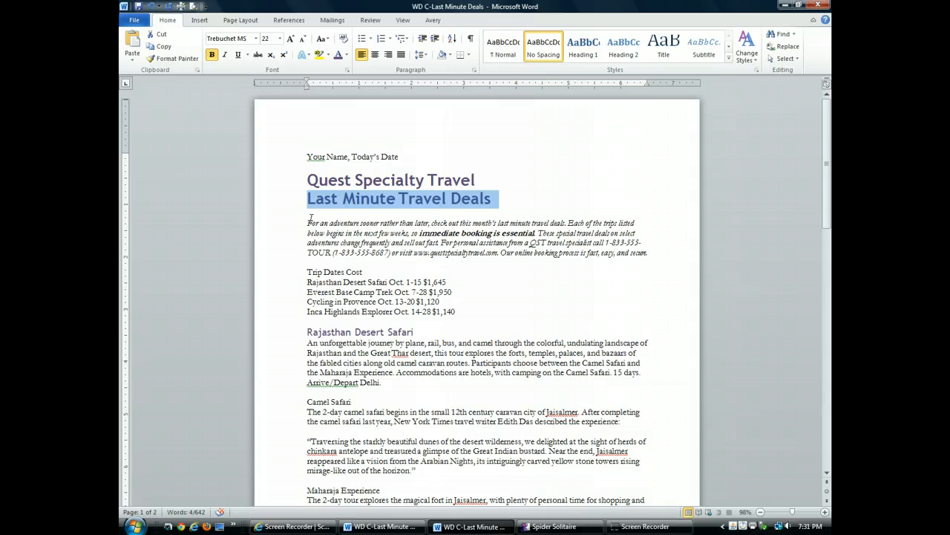
key("shift+Left")
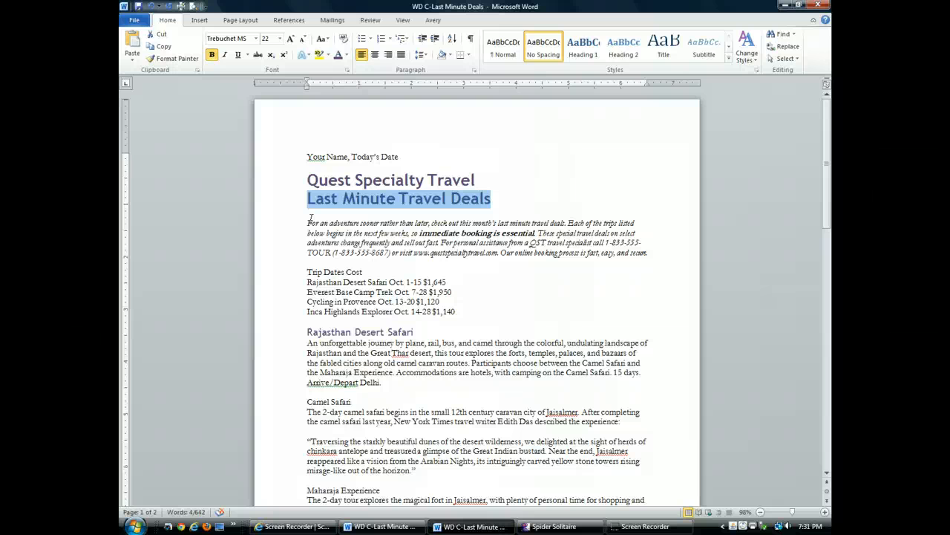
left_click(347, 71)
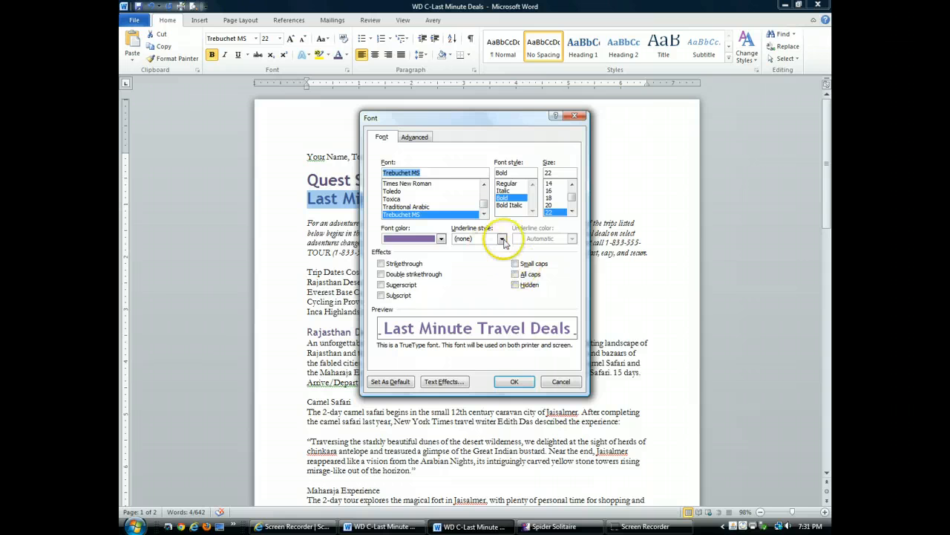
left_click_drag(572, 197, 573, 210)
left_click(558, 205)
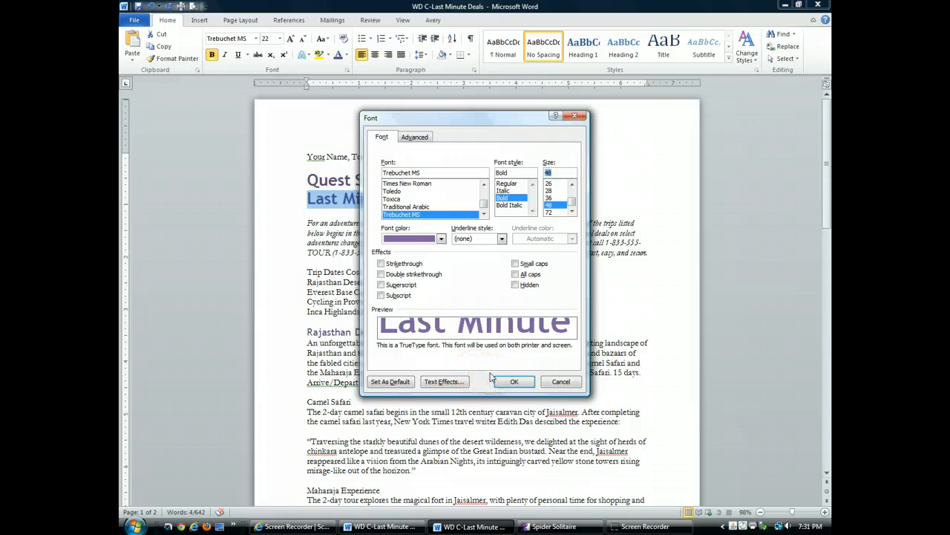
left_click(441, 239)
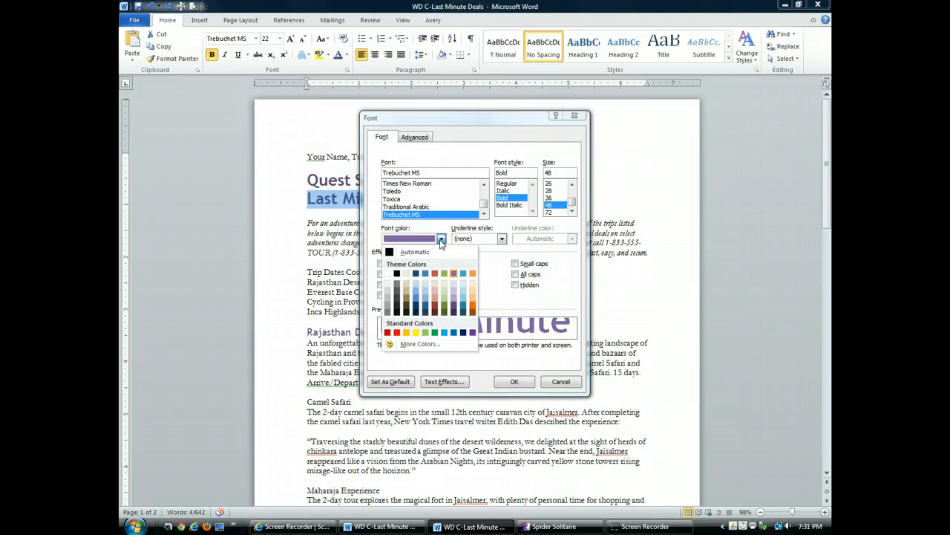
left_click(445, 311)
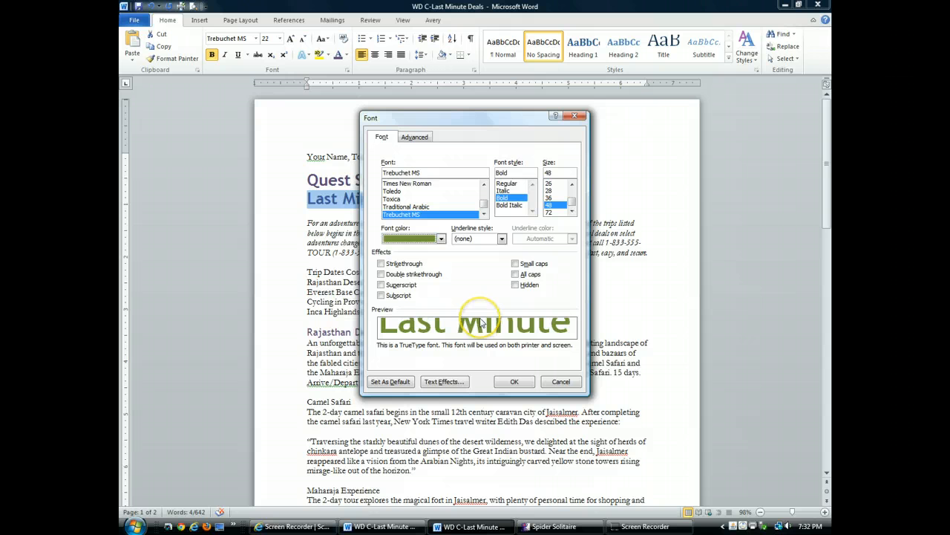
Add the first outer preset shadow to the "Last Minute Travel Deals" text and apply the font changes.
left_click(444, 381)
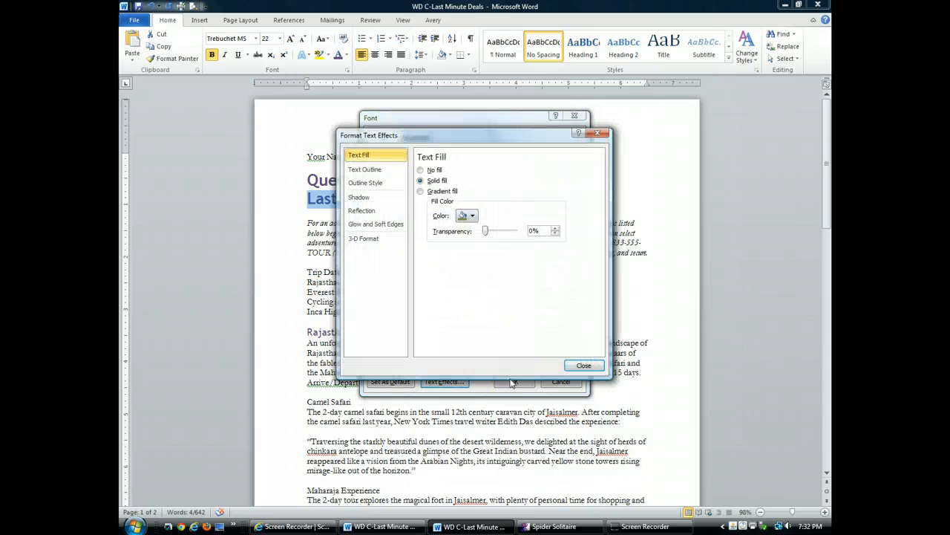
left_click(371, 199)
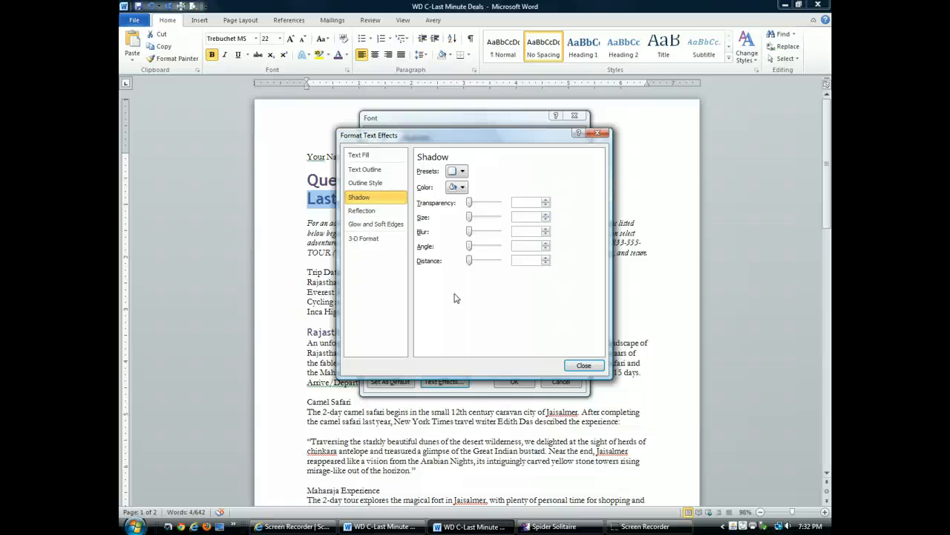
left_click(461, 171)
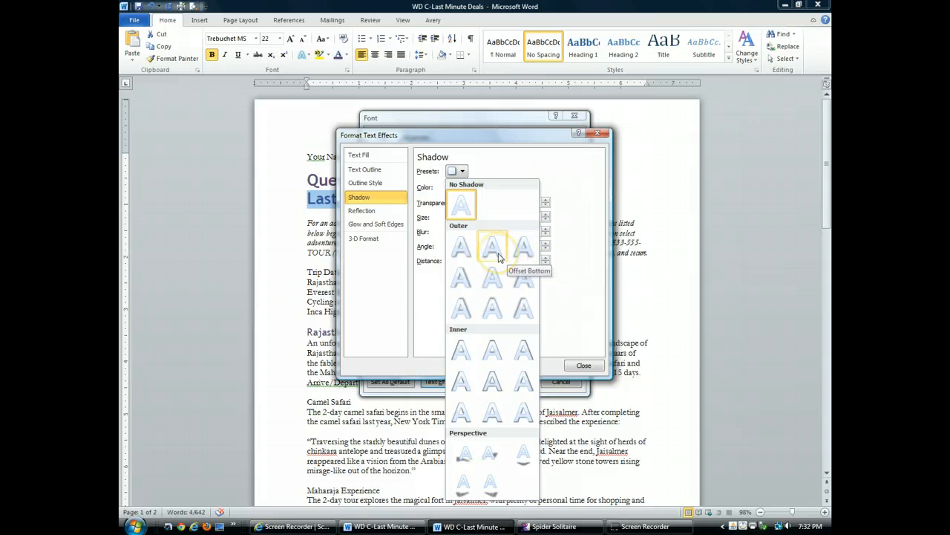
left_click(462, 251)
left_click(584, 366)
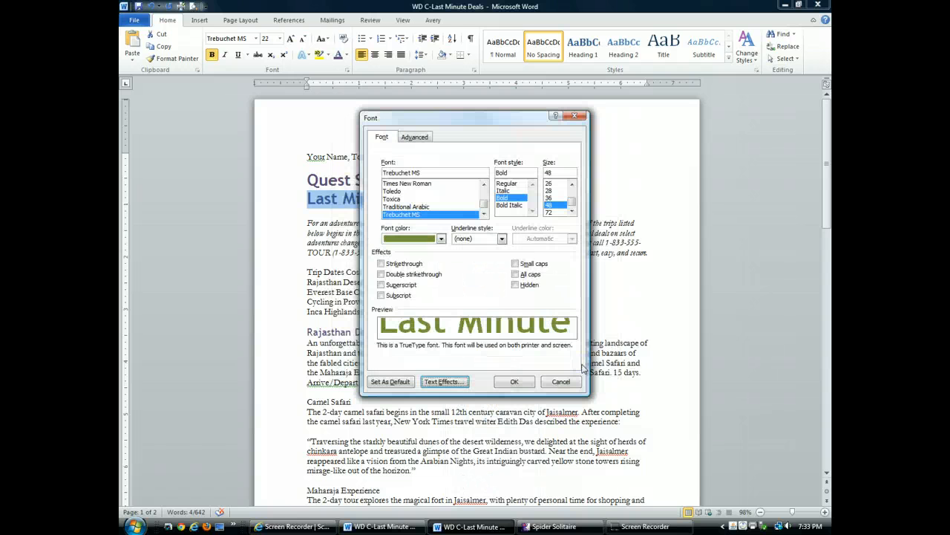
left_click(523, 383)
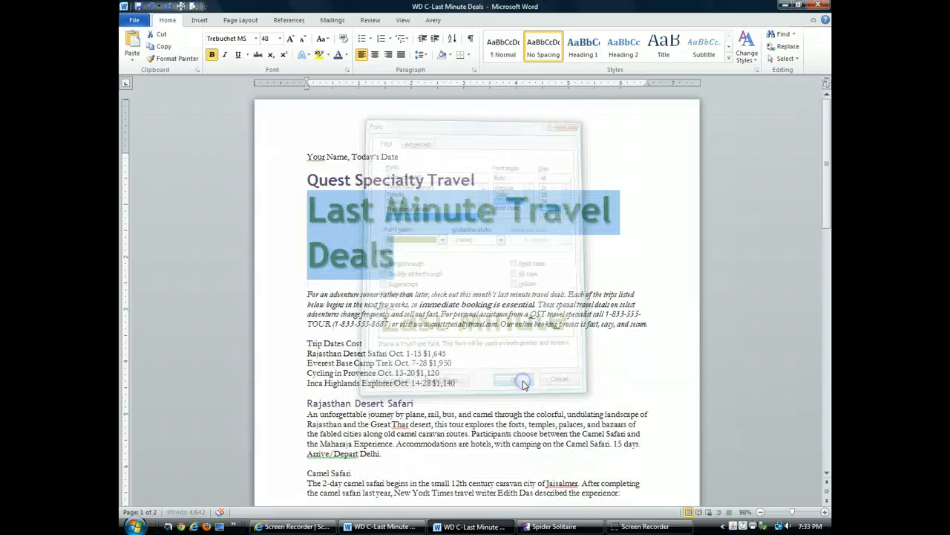
left_click(448, 338)
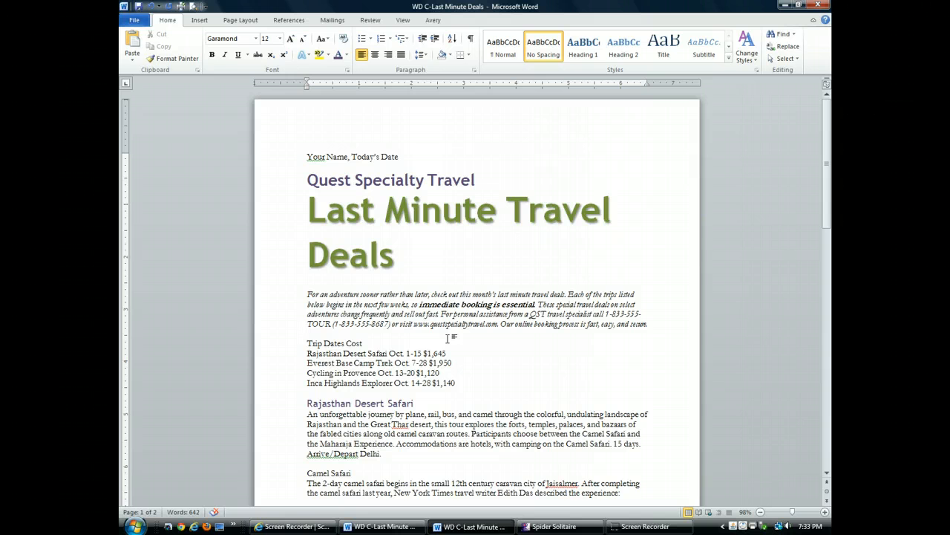
Scale the character width of the "Last Minute Travel Deals" title line to 80%.
left_click(302, 213)
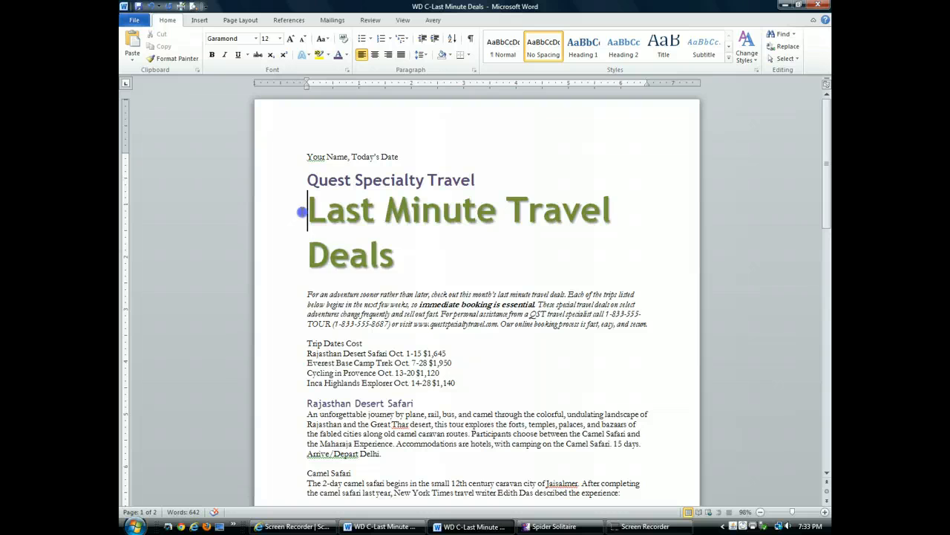
left_click_drag(302, 213, 385, 255)
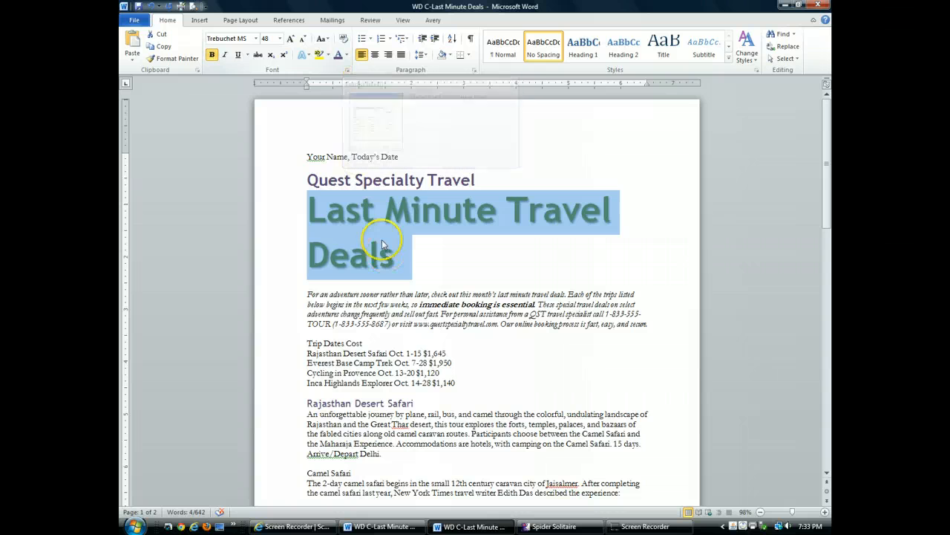
right_click(368, 219)
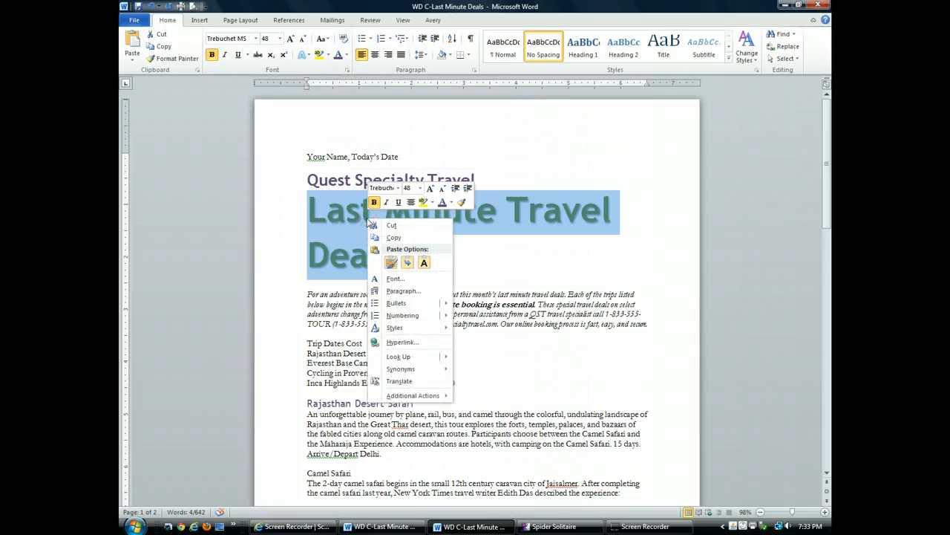
left_click(426, 282)
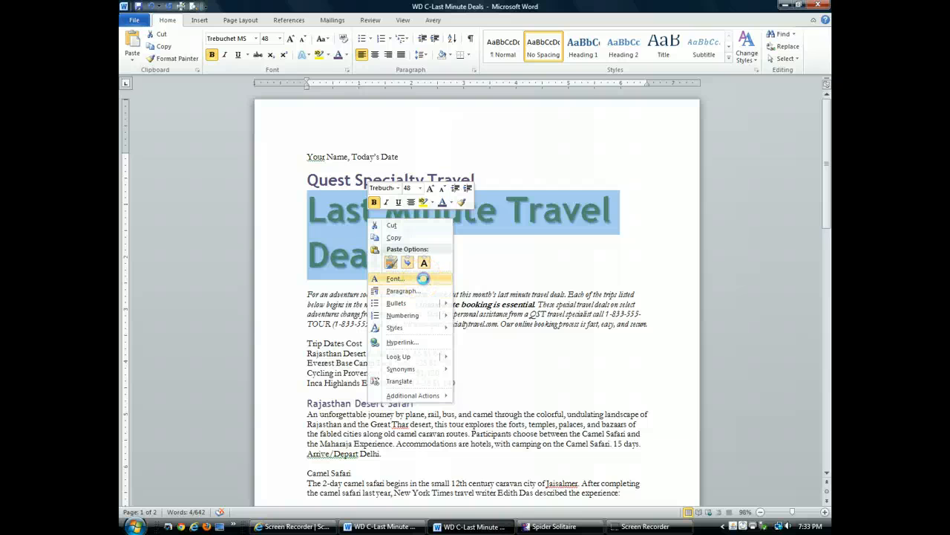
left_click(425, 282)
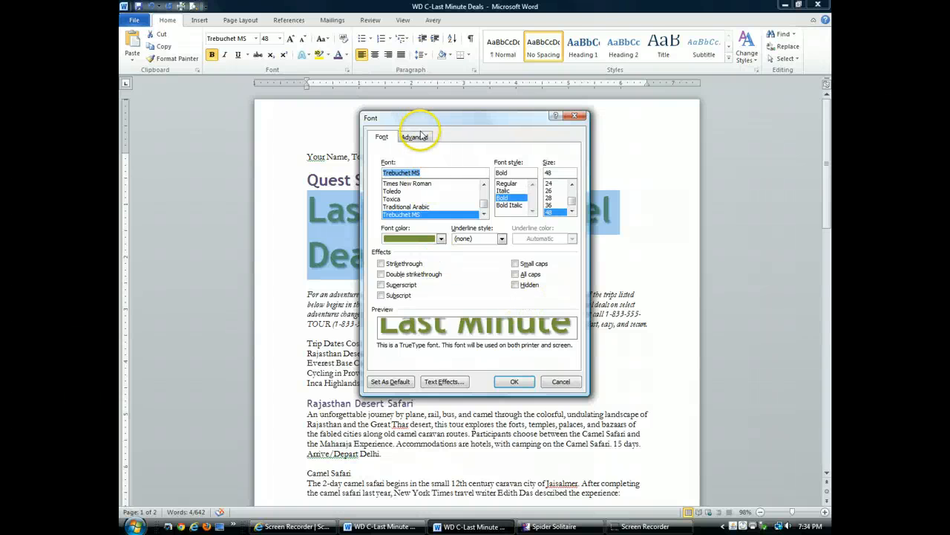
left_click(424, 138)
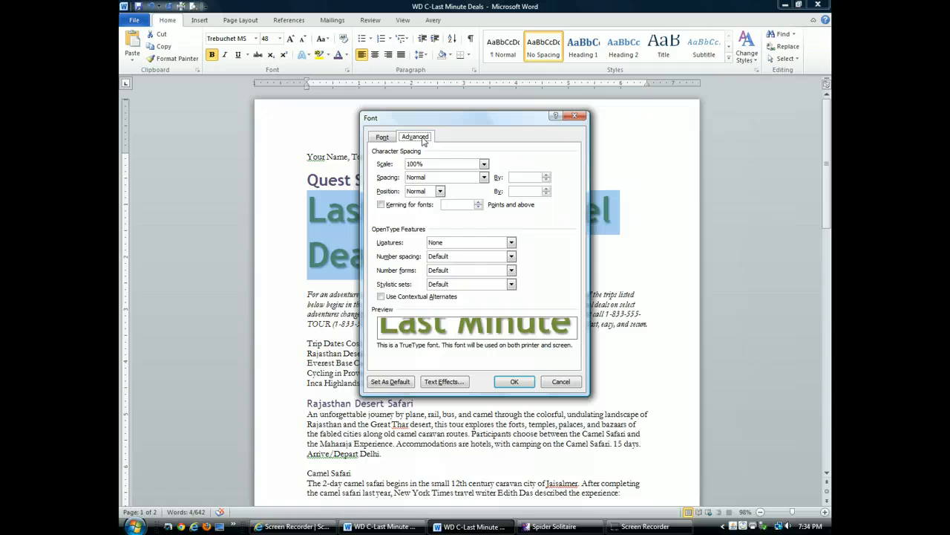
left_click(484, 165)
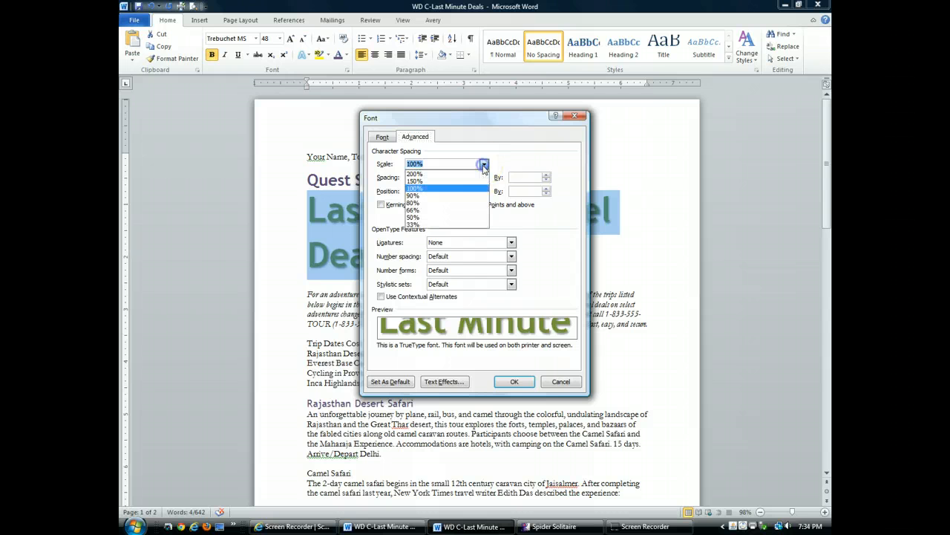
left_click(473, 209)
left_click(517, 383)
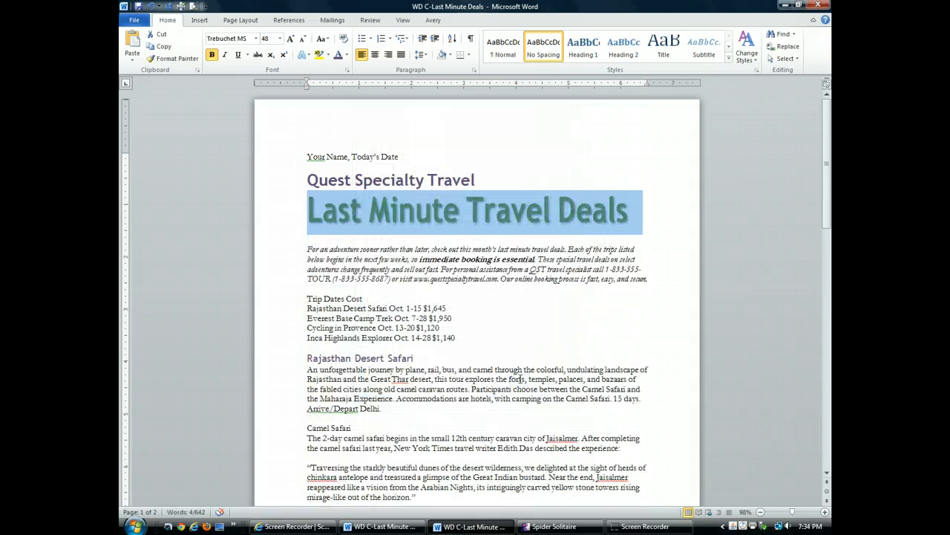
left_click(567, 319)
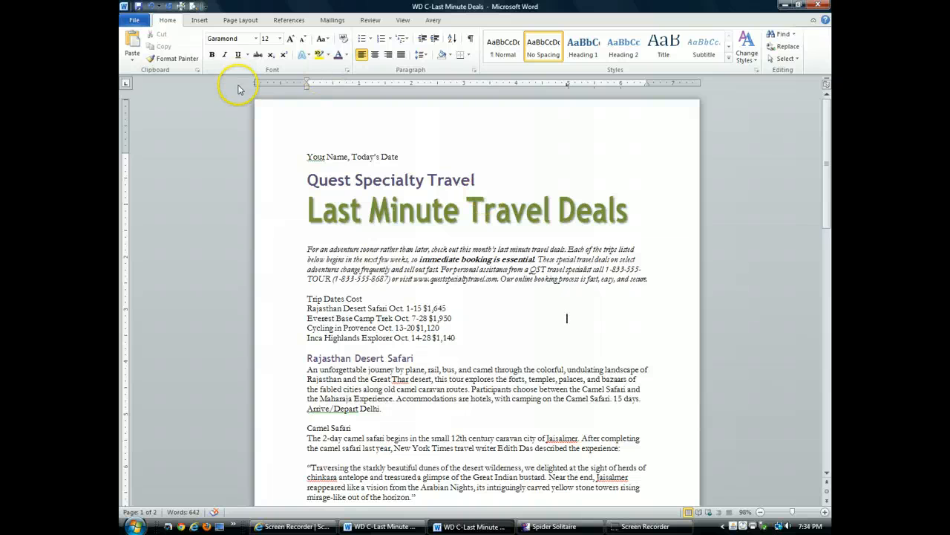
Undo the last change and redo it.
left_click(151, 7)
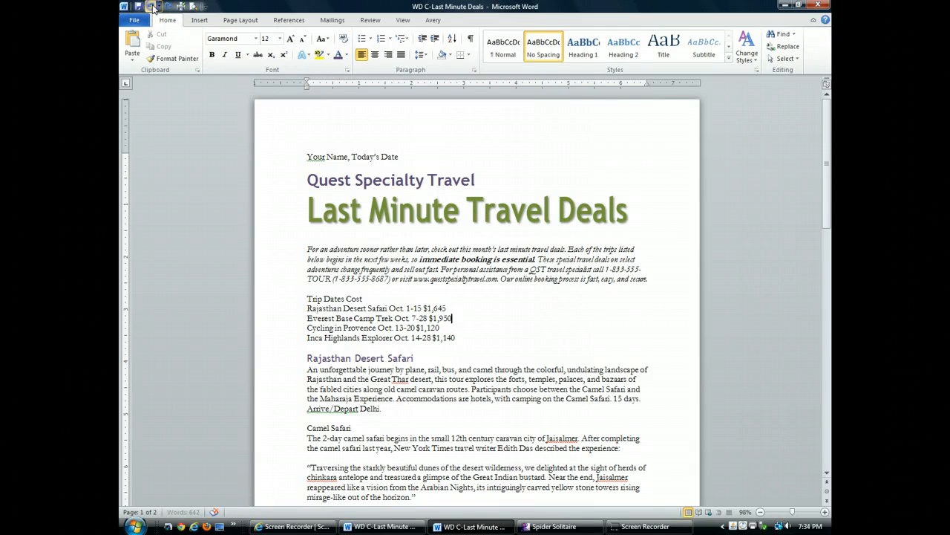
left_click(167, 7)
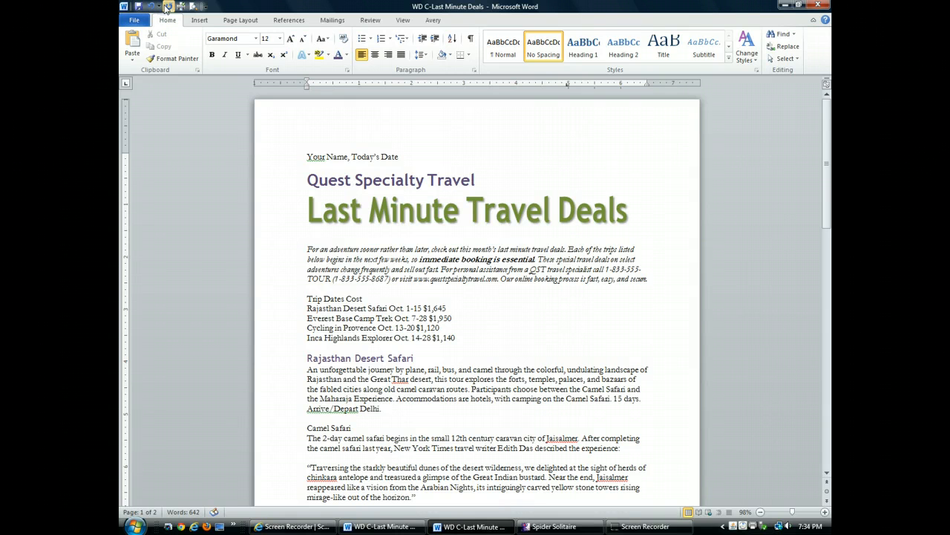
left_click(167, 7)
Set the character scale of the "Last Minute Travel Deals" title line to 100%.
left_click(289, 217)
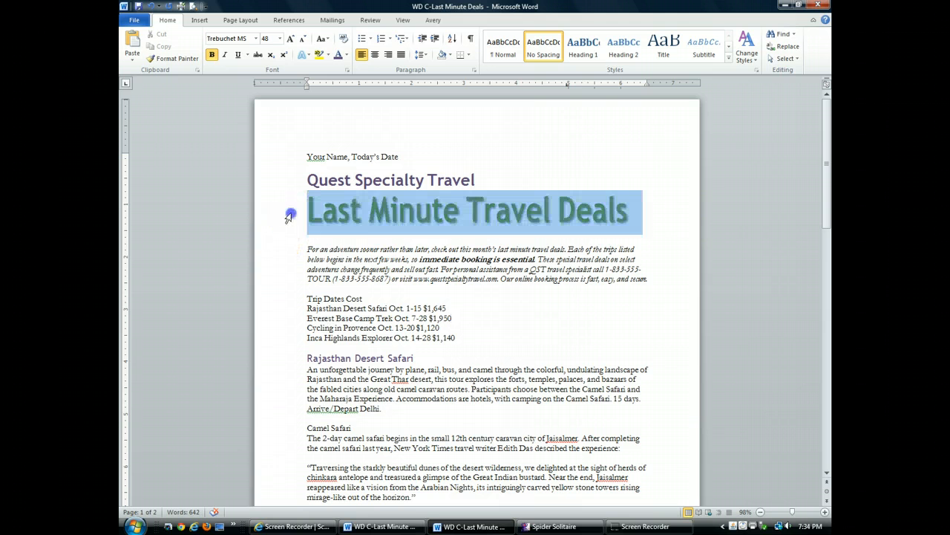
right_click(377, 221)
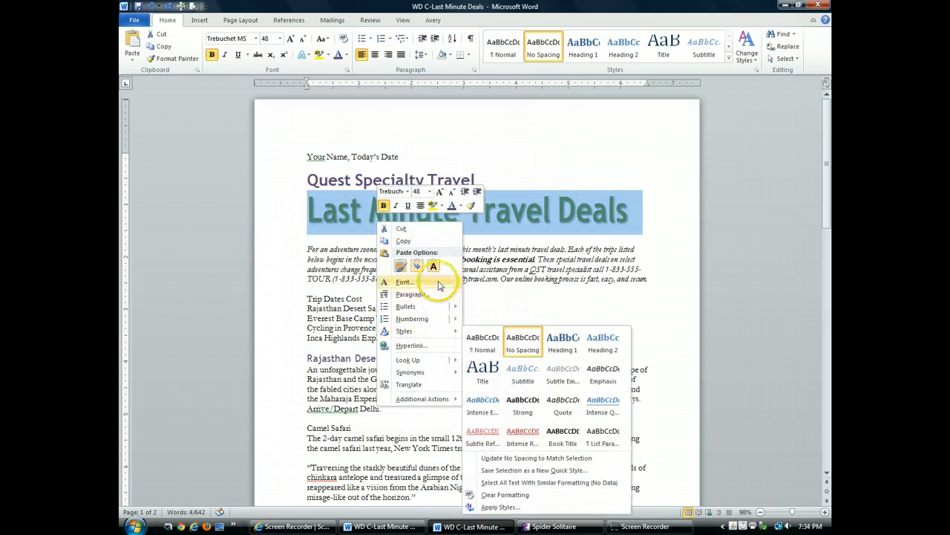
left_click(404, 282)
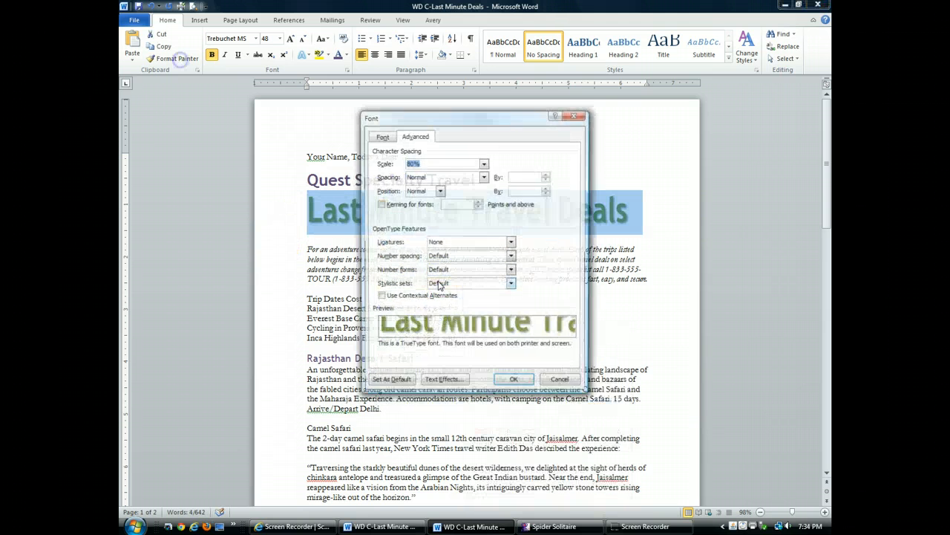
left_click(484, 164)
left_click(475, 191)
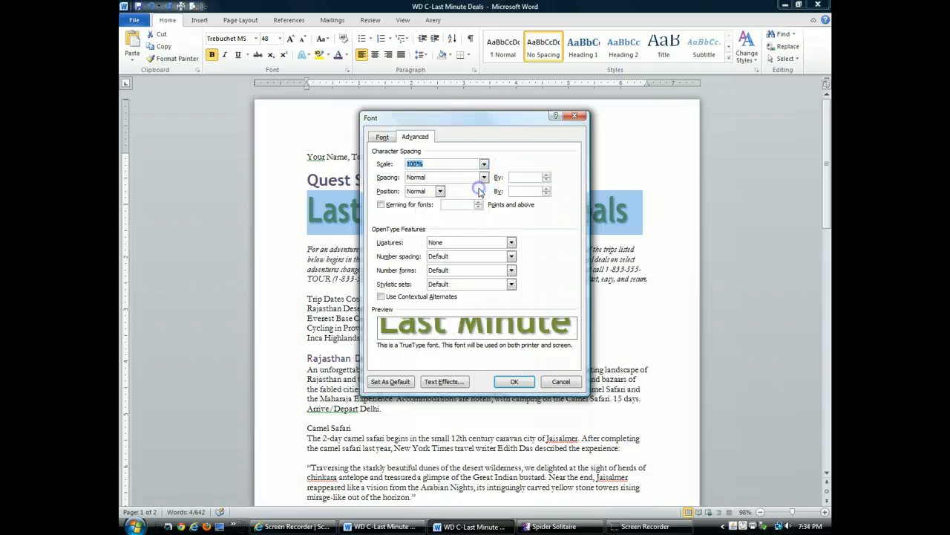
left_click(526, 387)
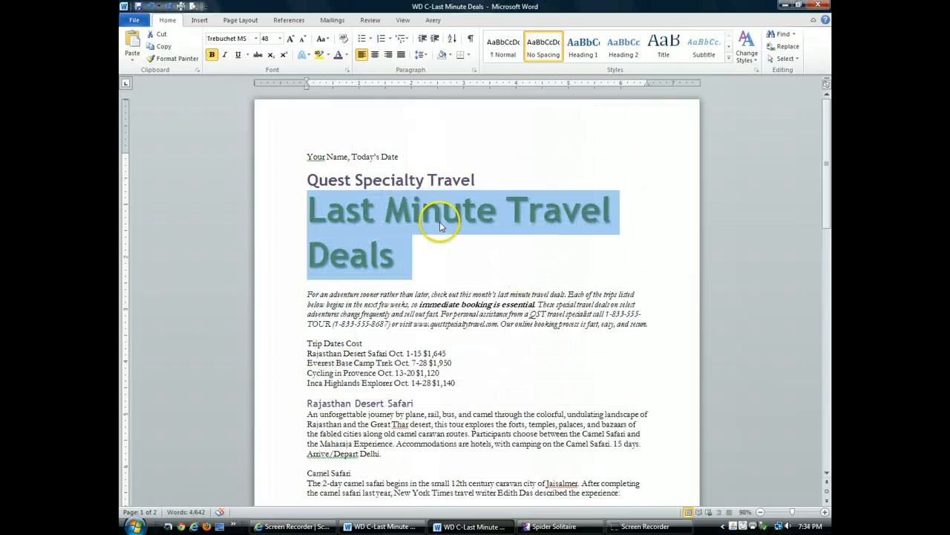
Set the character scale of the "Last Minute Travel Deals" title line back to 80%.
right_click(441, 221)
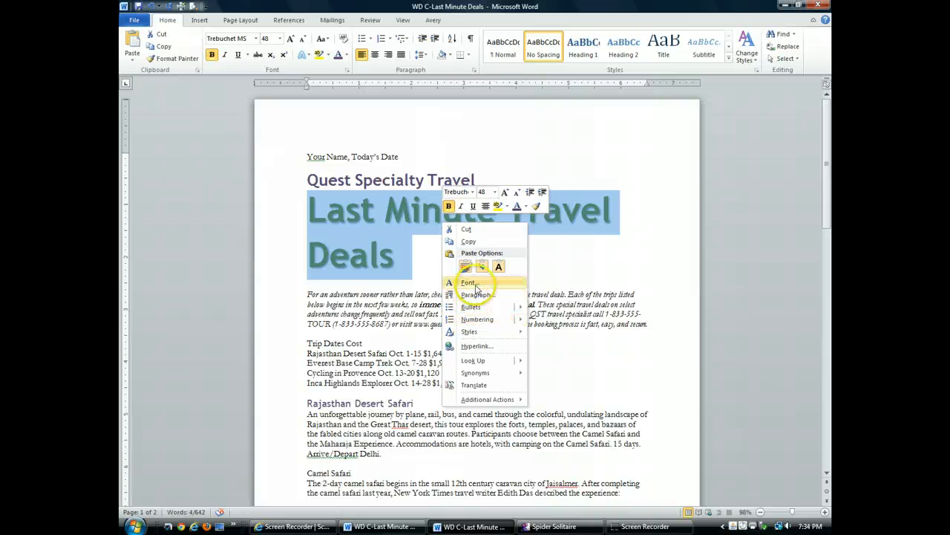
left_click(469, 283)
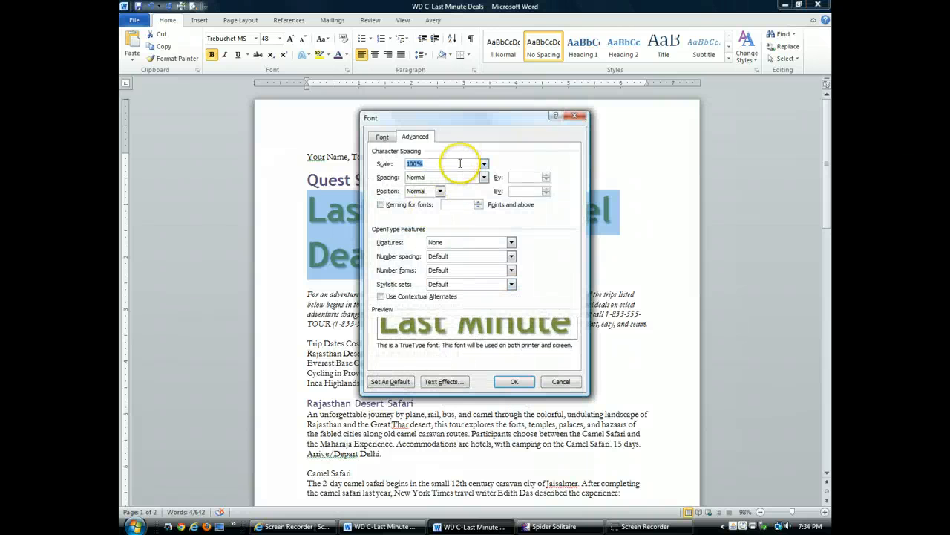
left_click(484, 164)
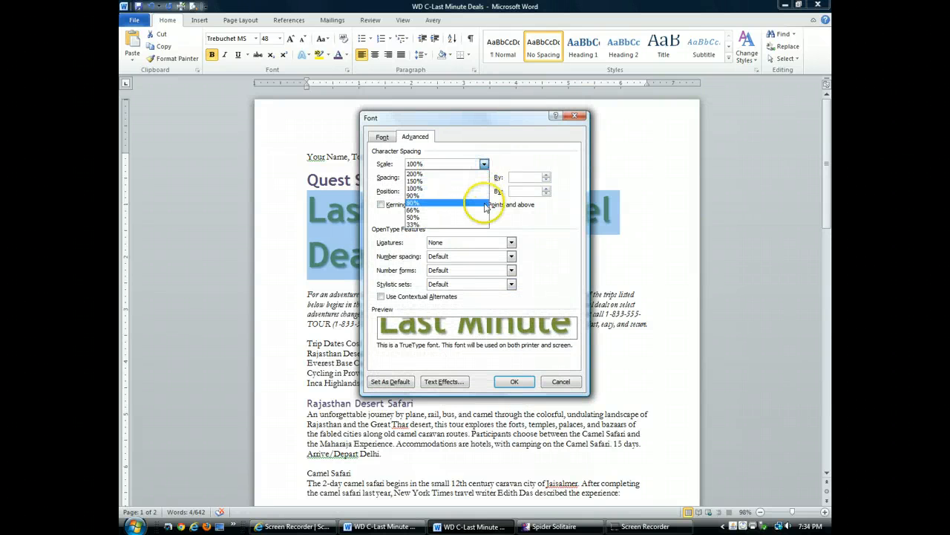
left_click(485, 205)
left_click(514, 381)
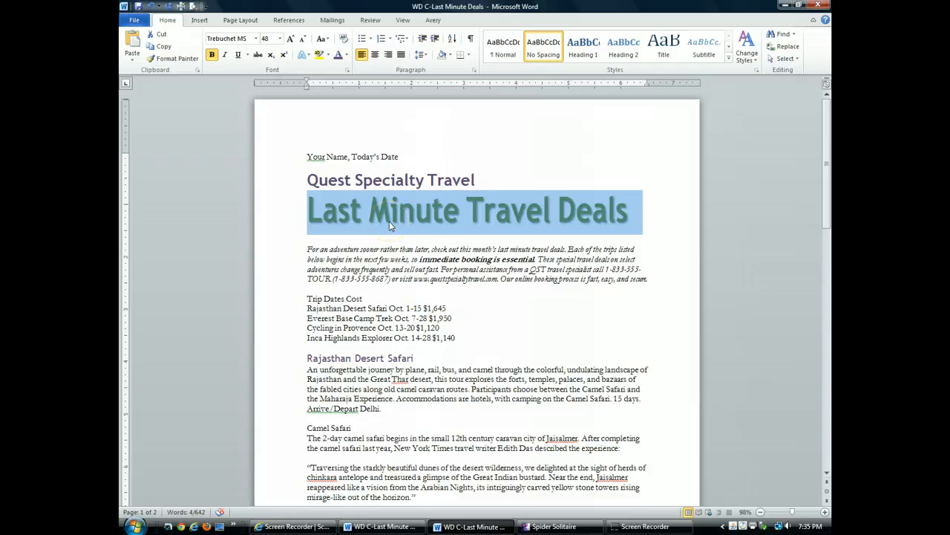
Change the font of the "Camel Safari" subheading to Trebuchet MS.
scroll(317, 337, "down", 1)
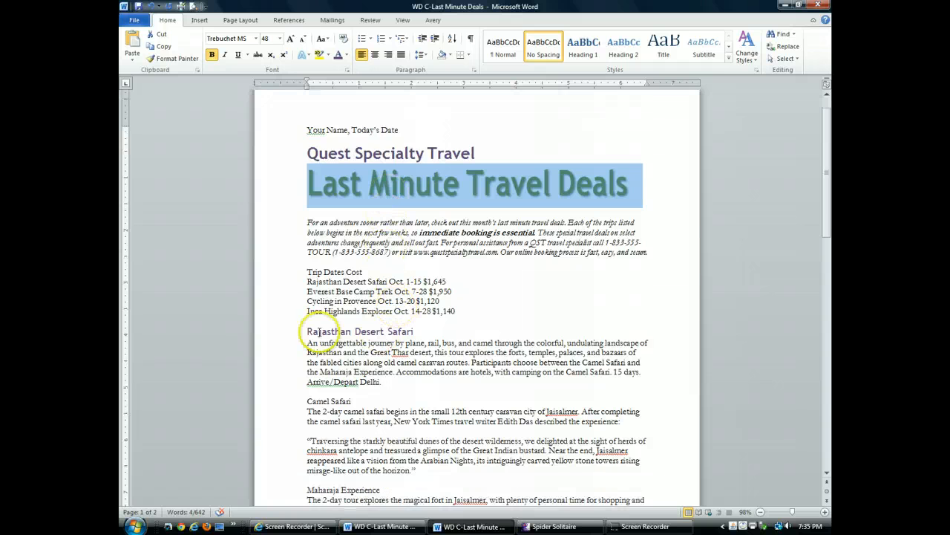
left_click(314, 332)
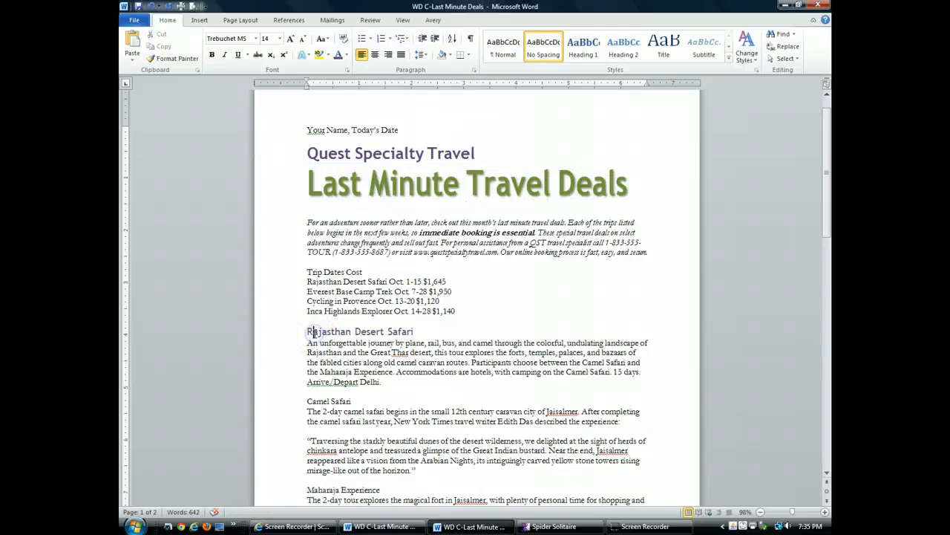
left_click(311, 401)
left_click(283, 401)
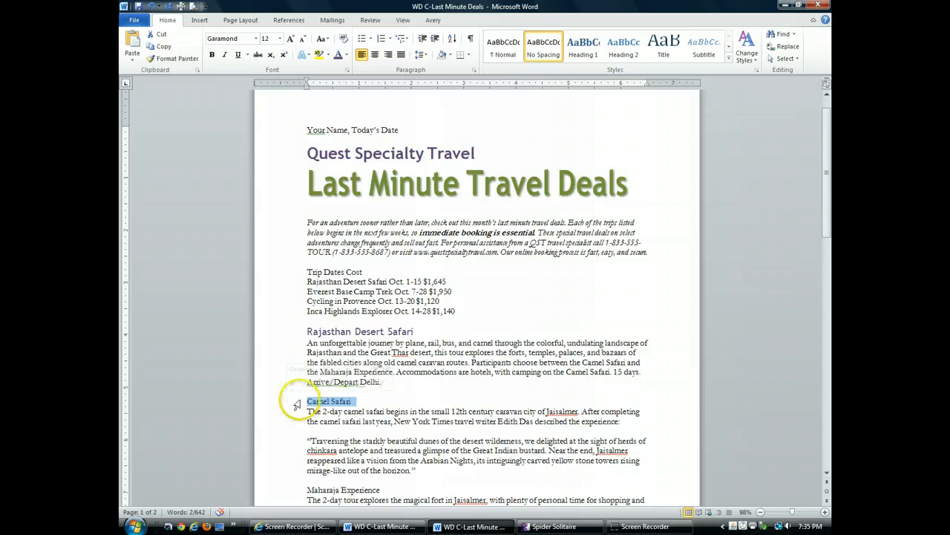
left_click(317, 383)
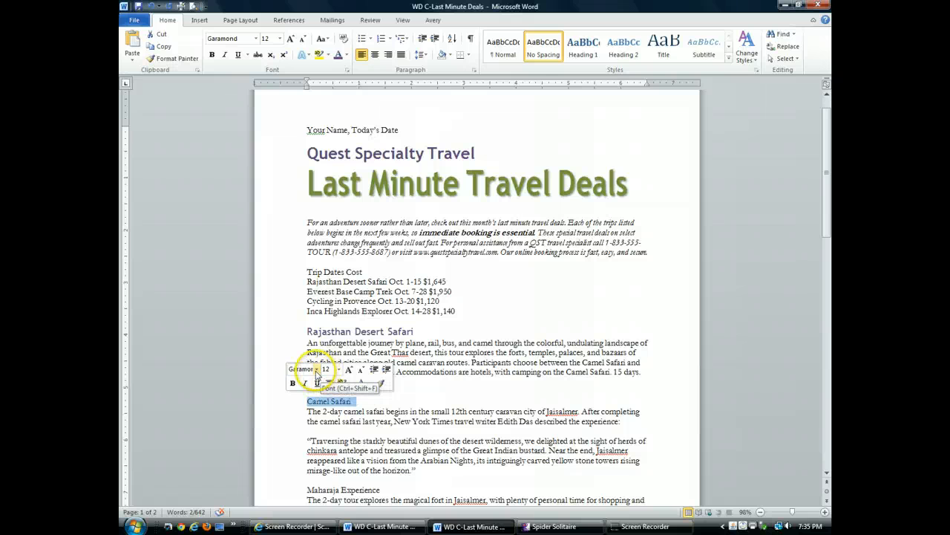
left_click(316, 369)
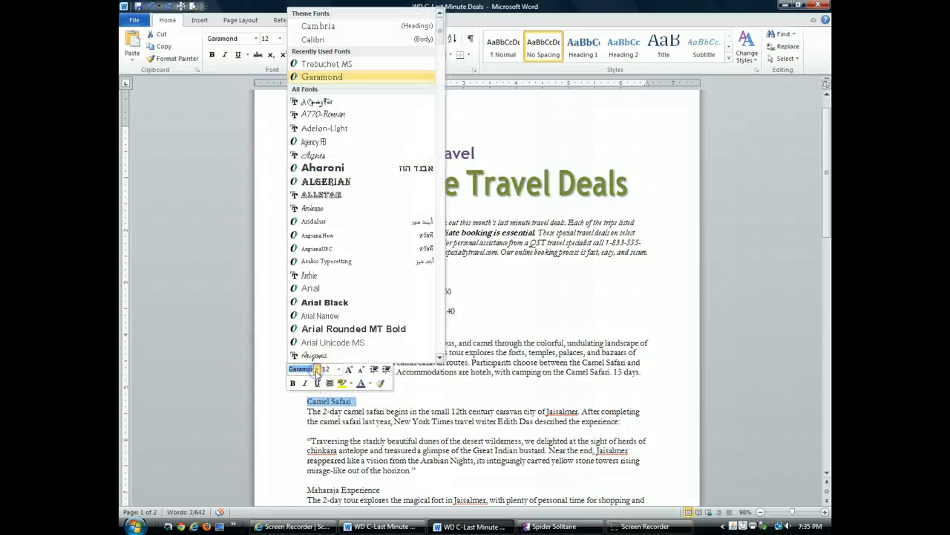
left_click(326, 66)
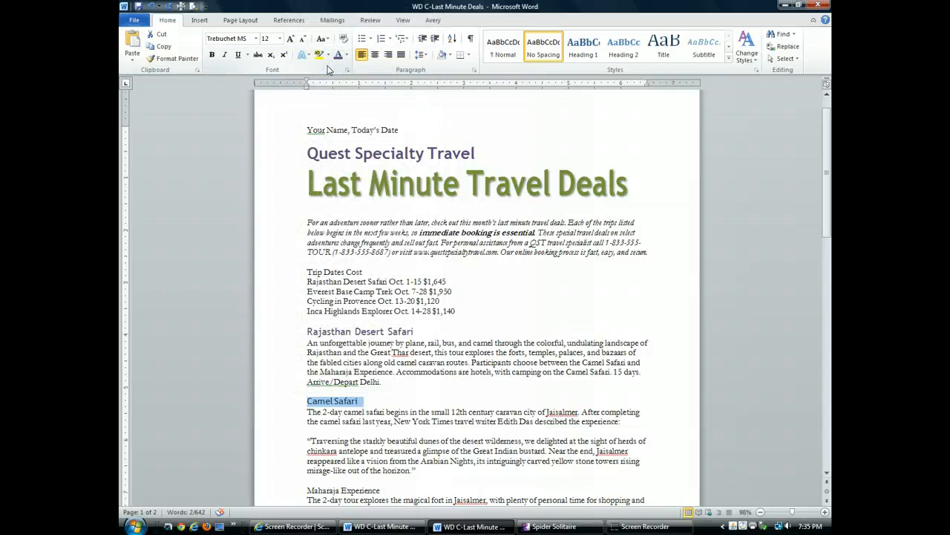
Make the "Camel Safari" subheading bold and italic with a dark olive green theme font color.
right_click(326, 407)
left_click(332, 433)
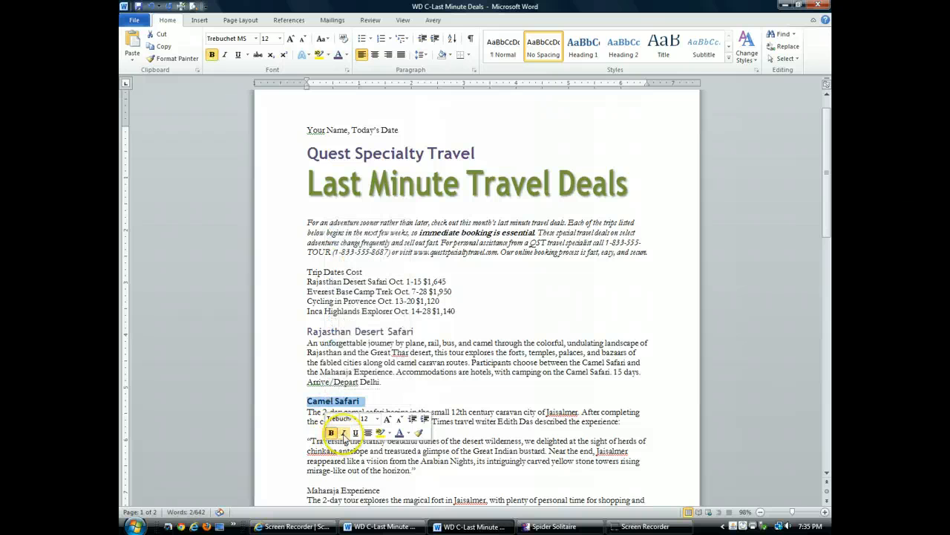
left_click(344, 434)
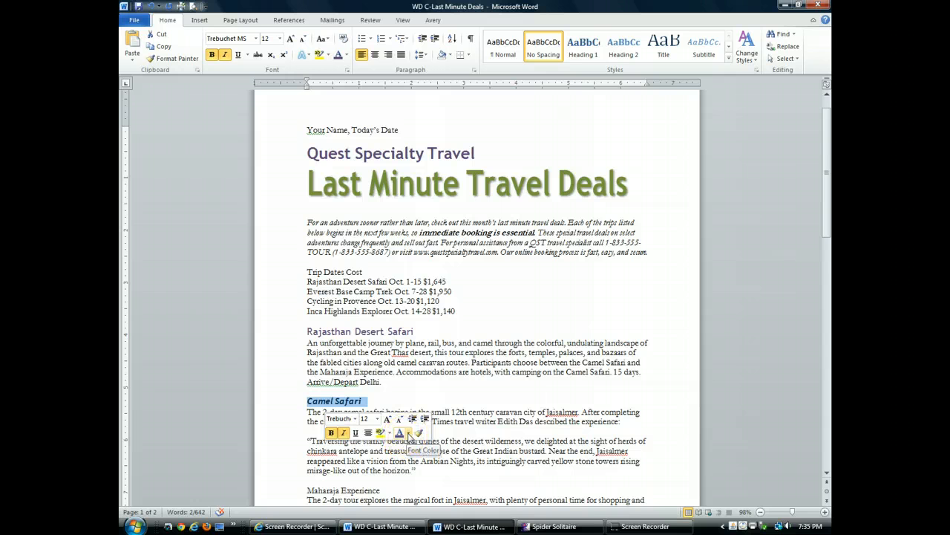
left_click(408, 437)
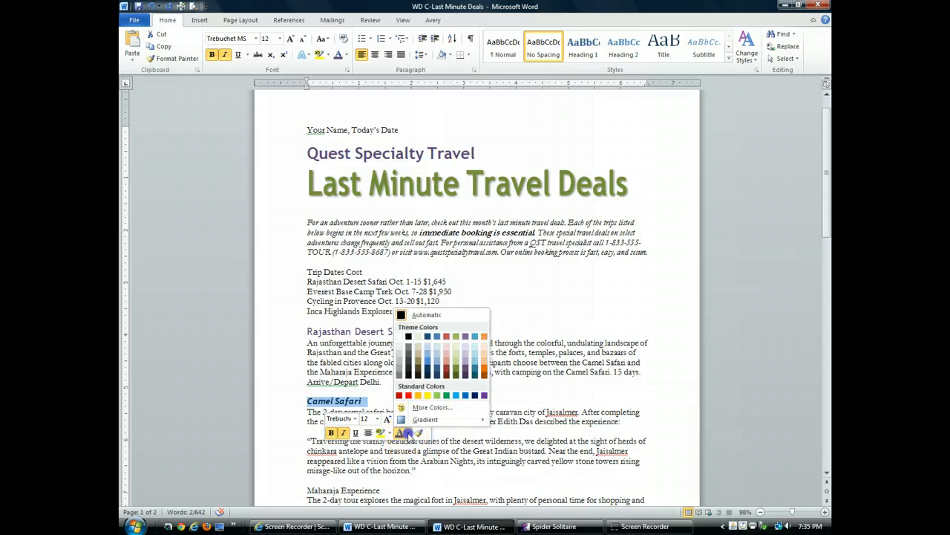
left_click(457, 376)
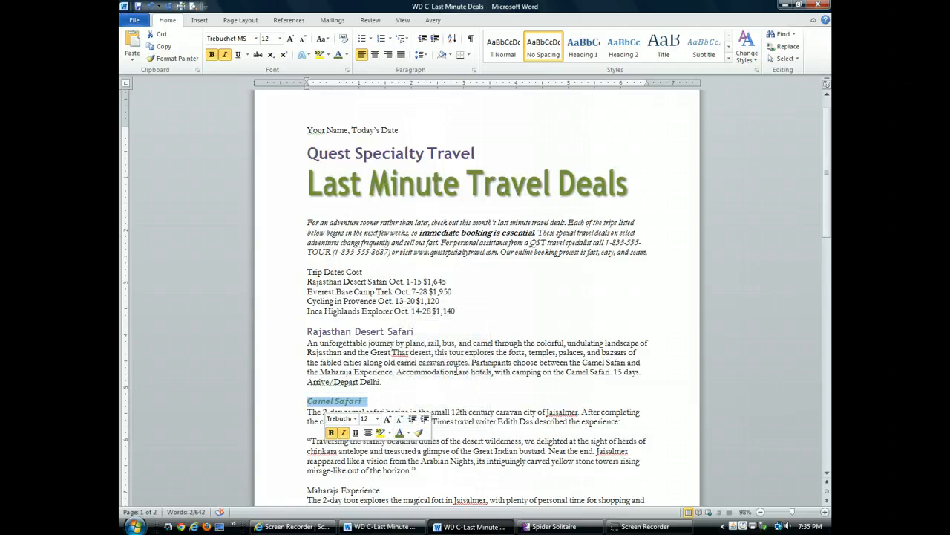
left_click(363, 468)
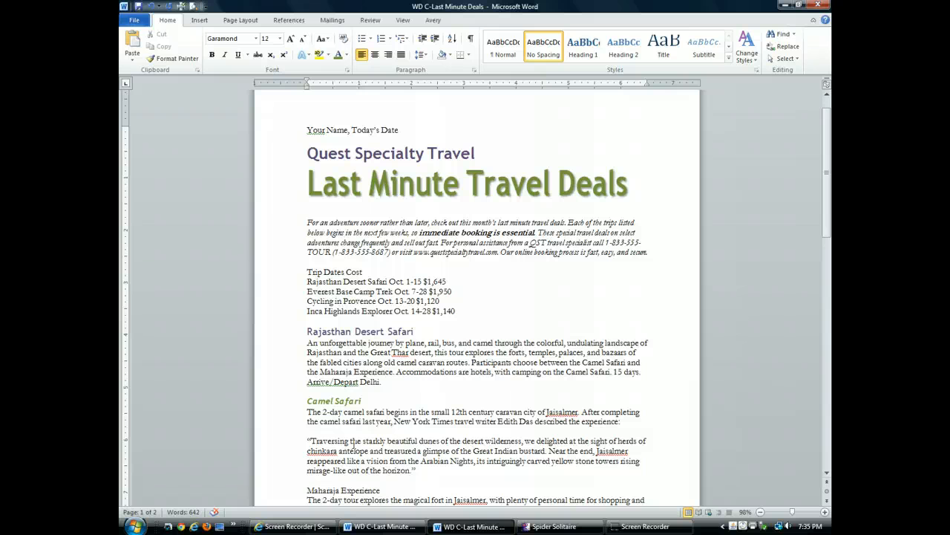
Copy the "Camel Safari" subheading's formatting onto the "Maharaja Experience" subheading with Format Painter.
triple_click(321, 400)
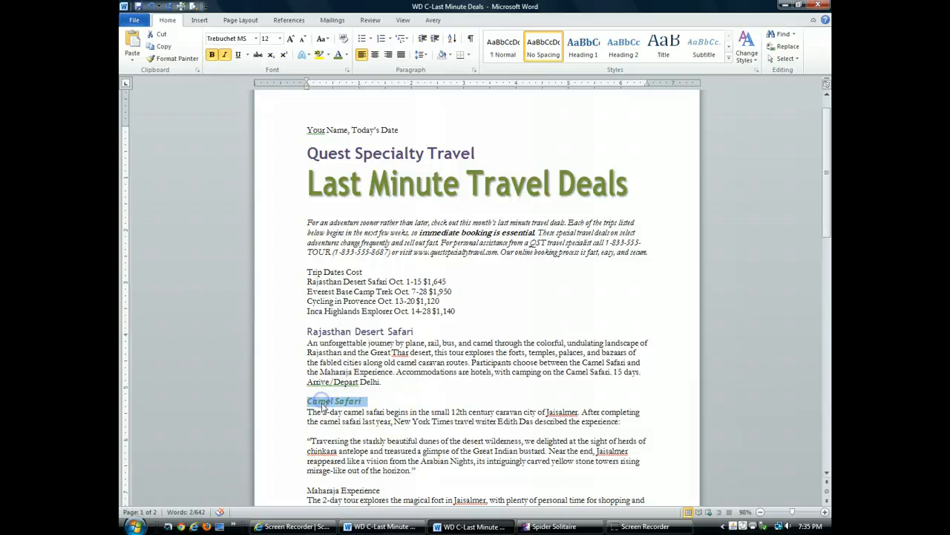
double_click(327, 490)
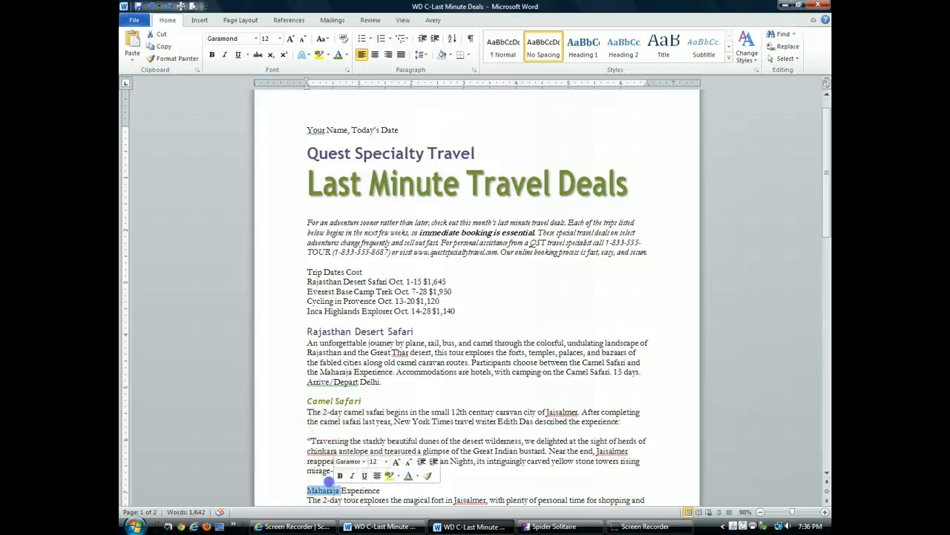
left_click(328, 481)
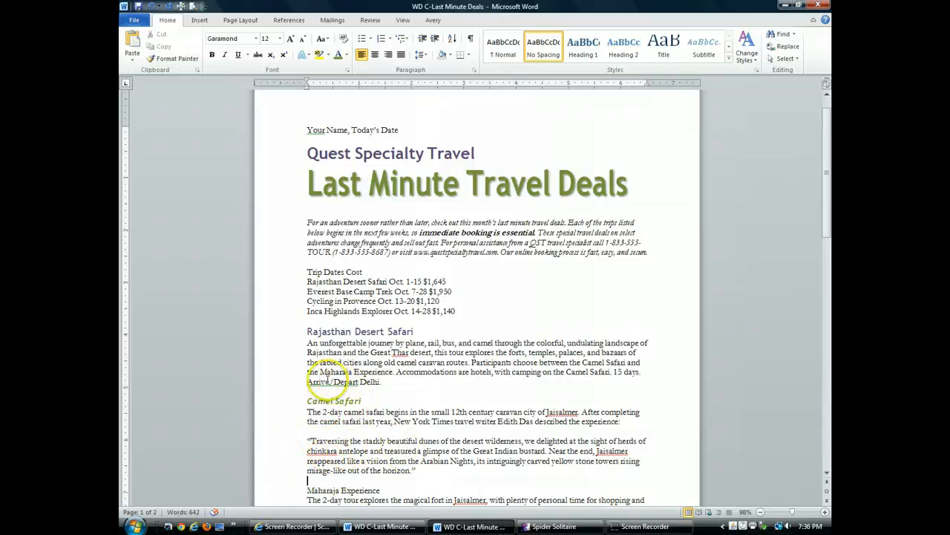
left_click_drag(308, 399, 364, 401)
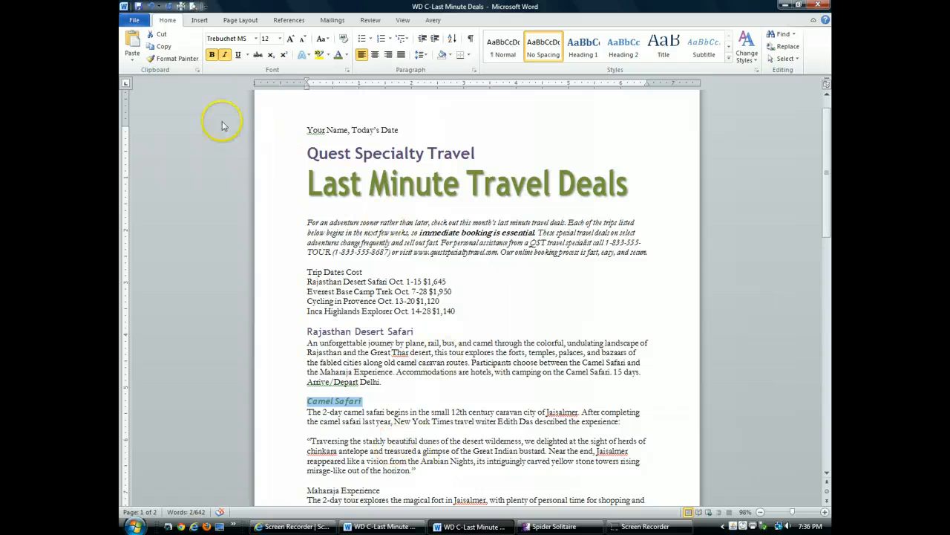
left_click(178, 60)
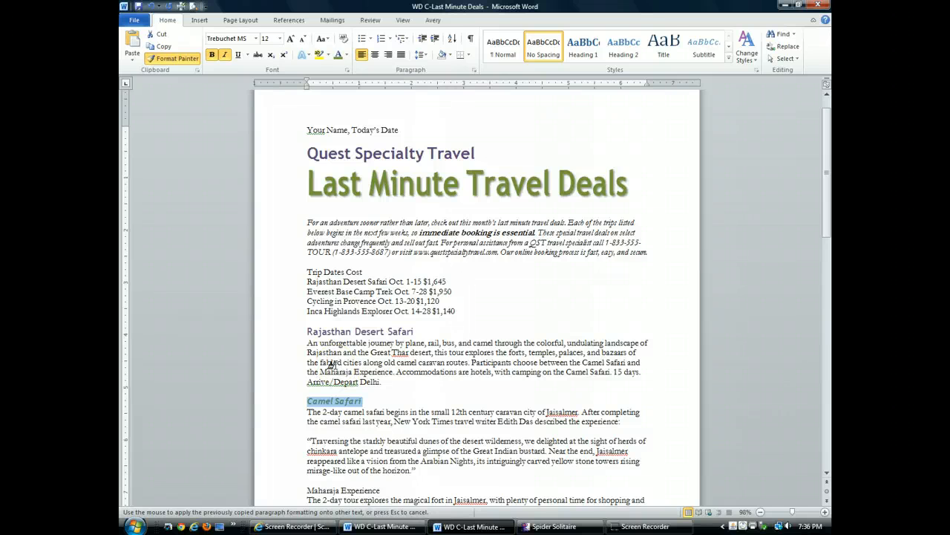
scroll(332, 362, "down", 3)
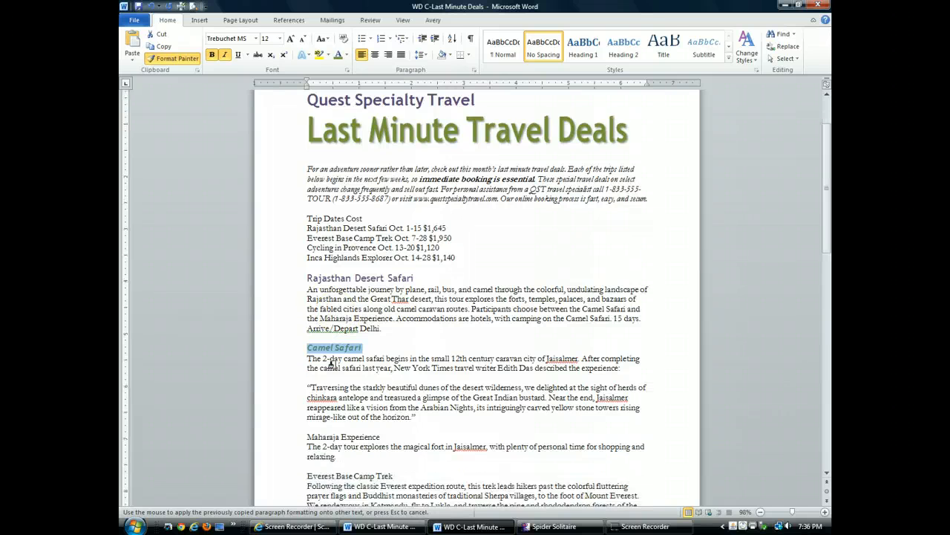
left_click(302, 357)
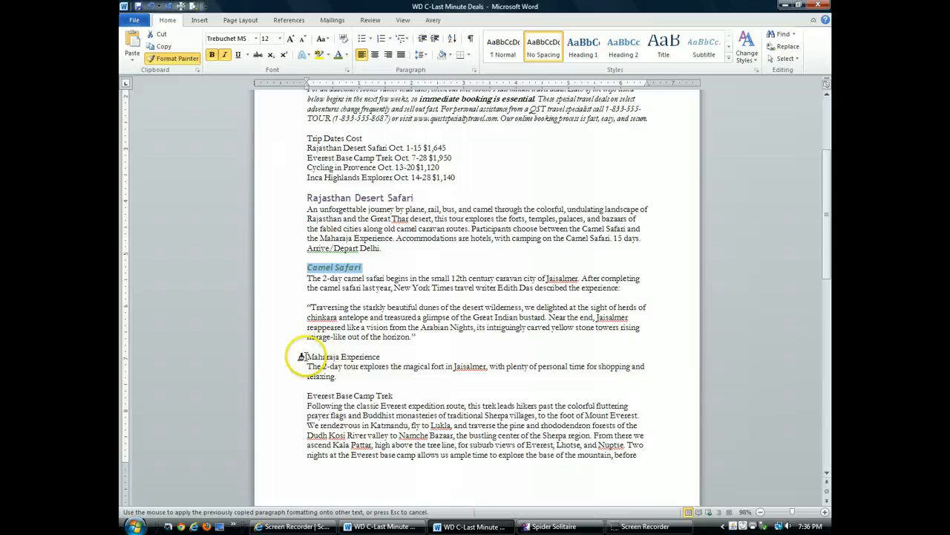
left_click_drag(301, 357, 375, 357)
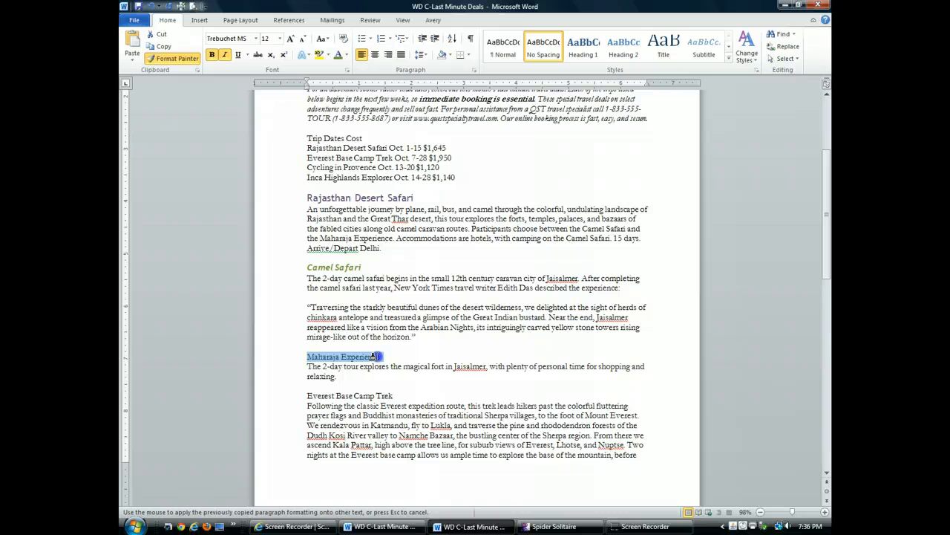
left_click_drag(375, 356, 379, 357)
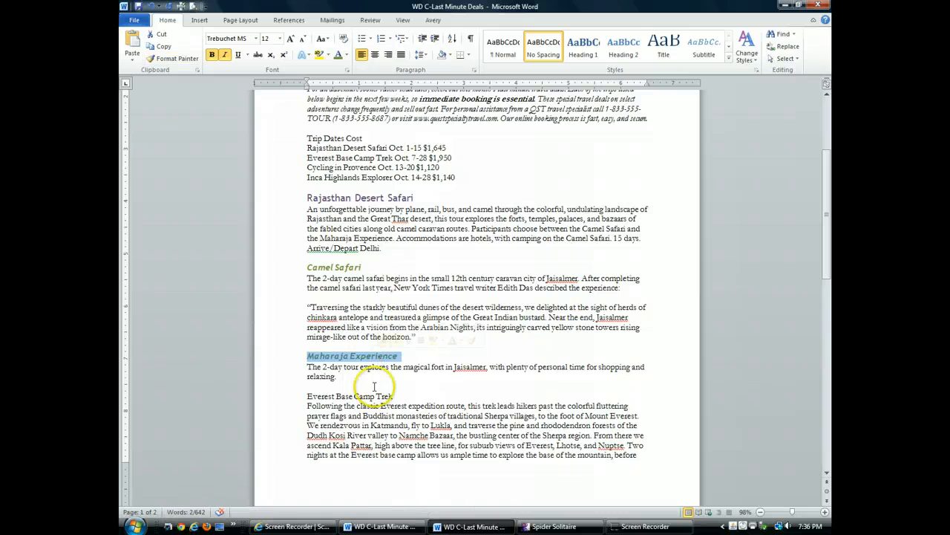
left_click(376, 388)
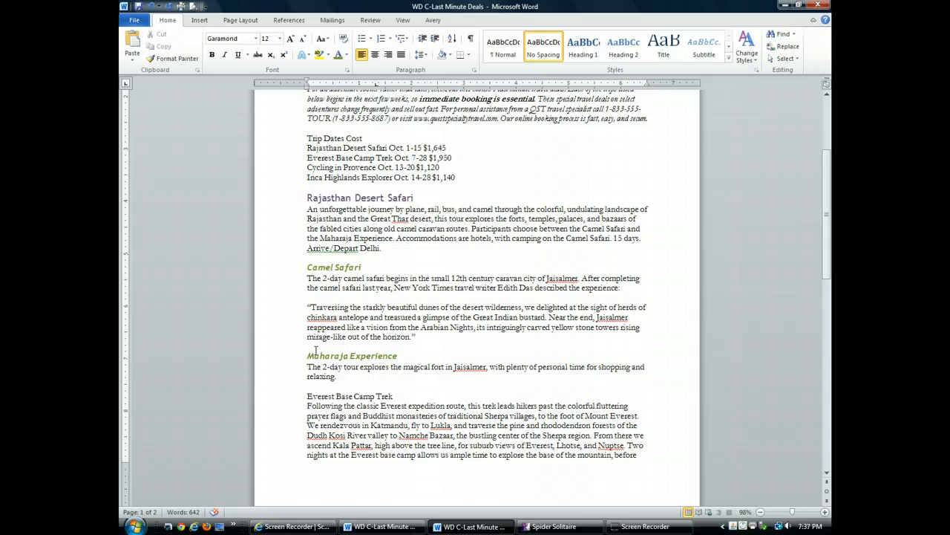
Copy the "Rajasthan Desert Safari" heading's formatting onto the "Everest Base Camp Trek" heading with Format Painter.
left_click(311, 395)
triple_click(310, 396)
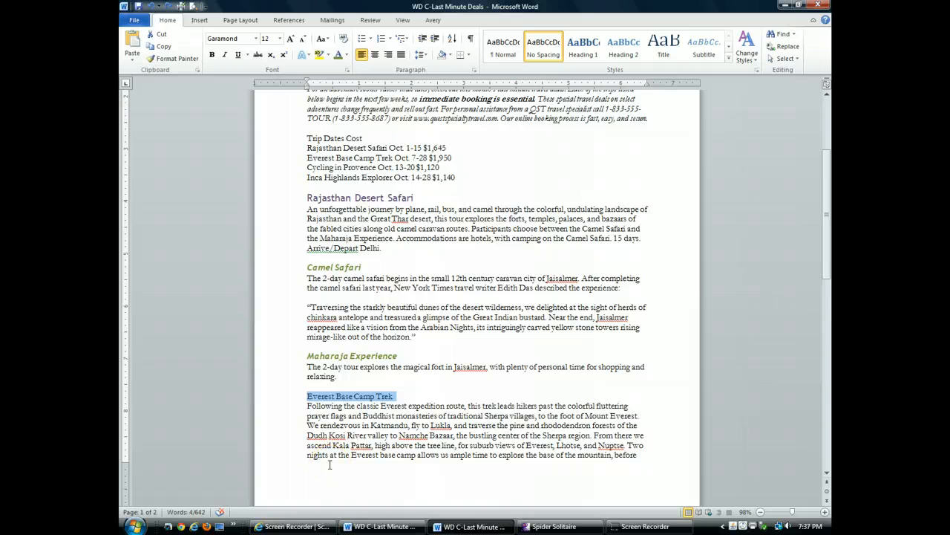
double_click(343, 198)
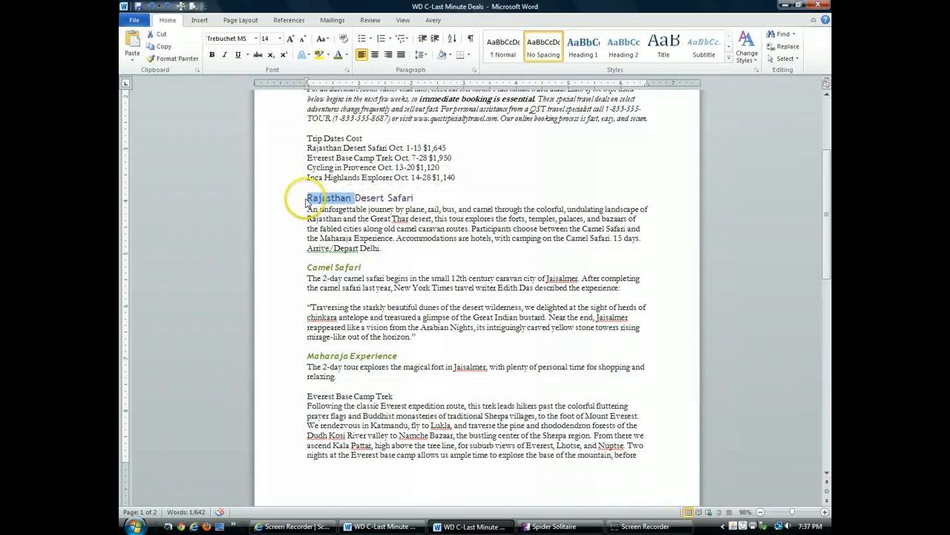
left_click(279, 199)
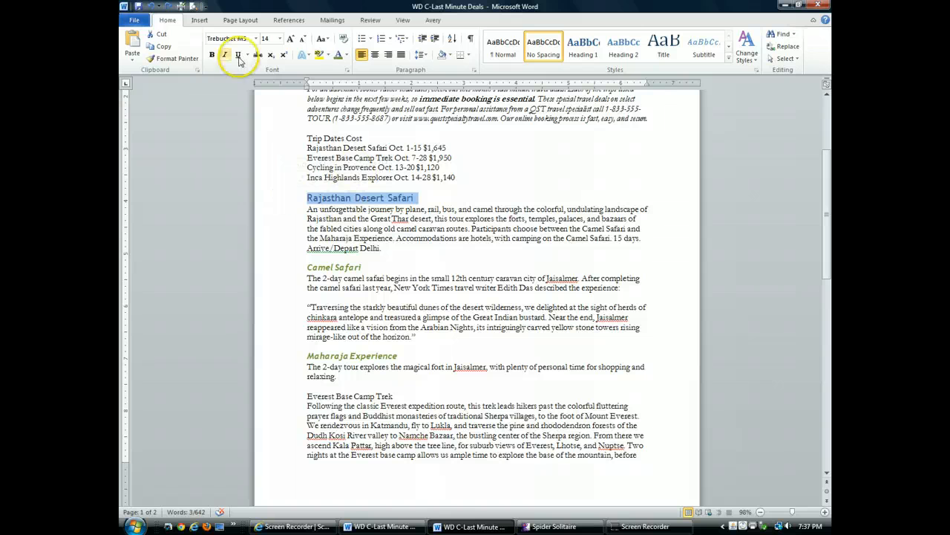
left_click(181, 61)
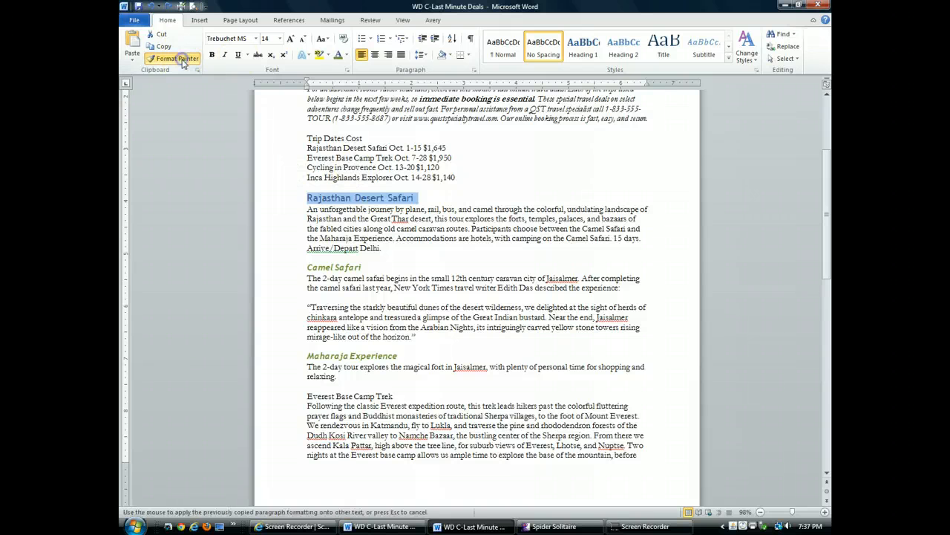
left_click(302, 394)
left_click_drag(303, 394, 417, 396)
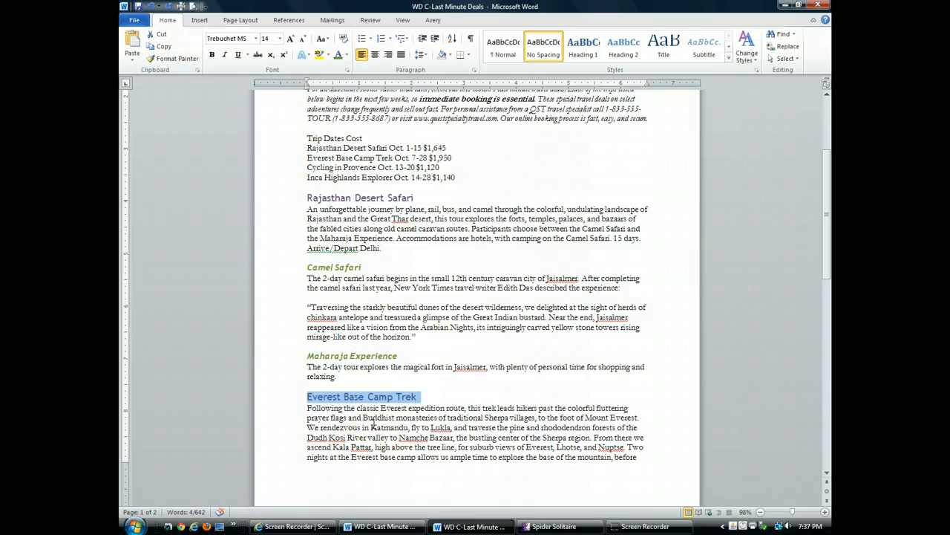
Copy the "Rajasthan Desert Safari" heading's formatting onto the "Cycling in Provence" heading, keeping Format Painter active for repeated use.
scroll(371, 422, "down", 4)
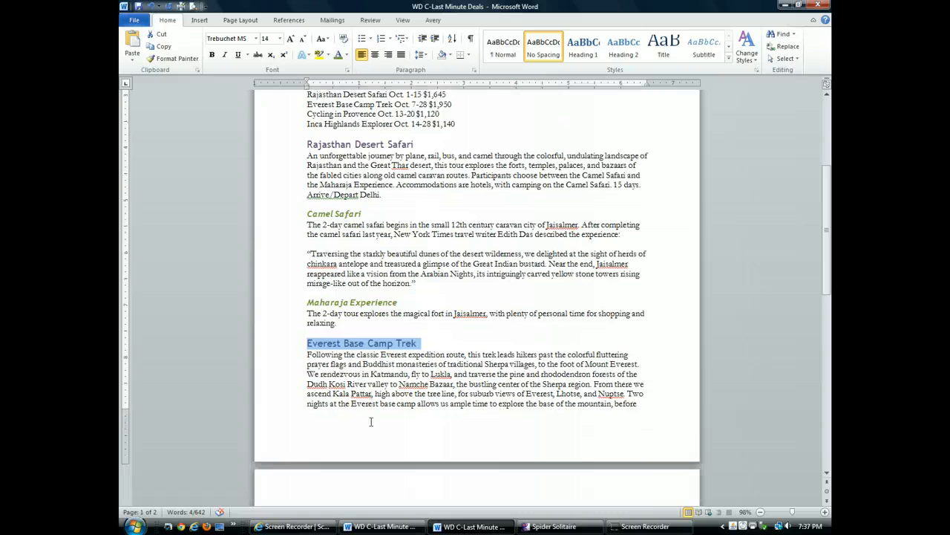
scroll(371, 422, "down", 6)
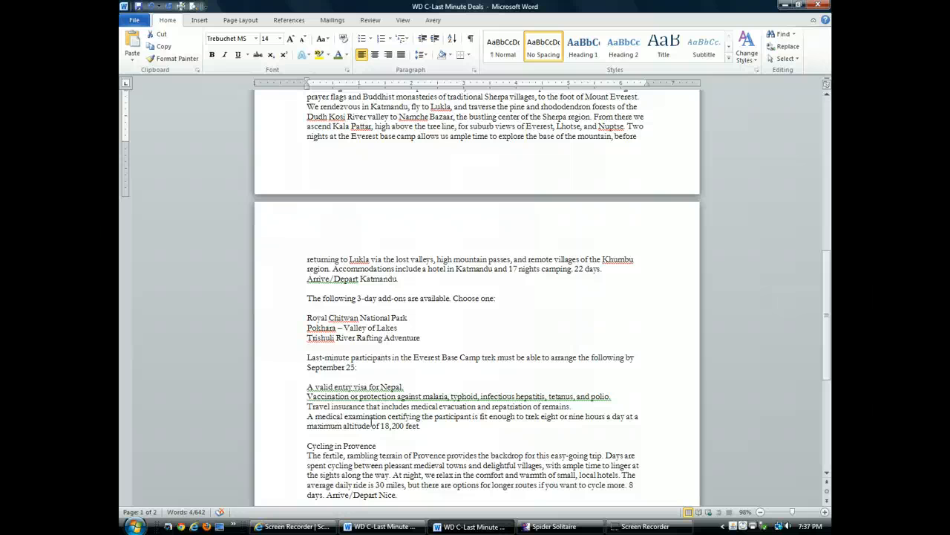
scroll(345, 342, "up", 12)
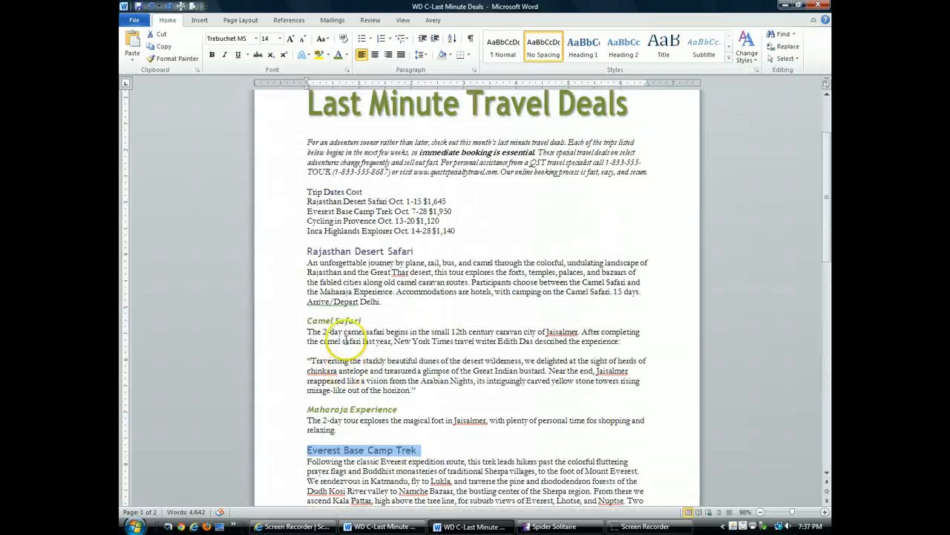
left_click(278, 257)
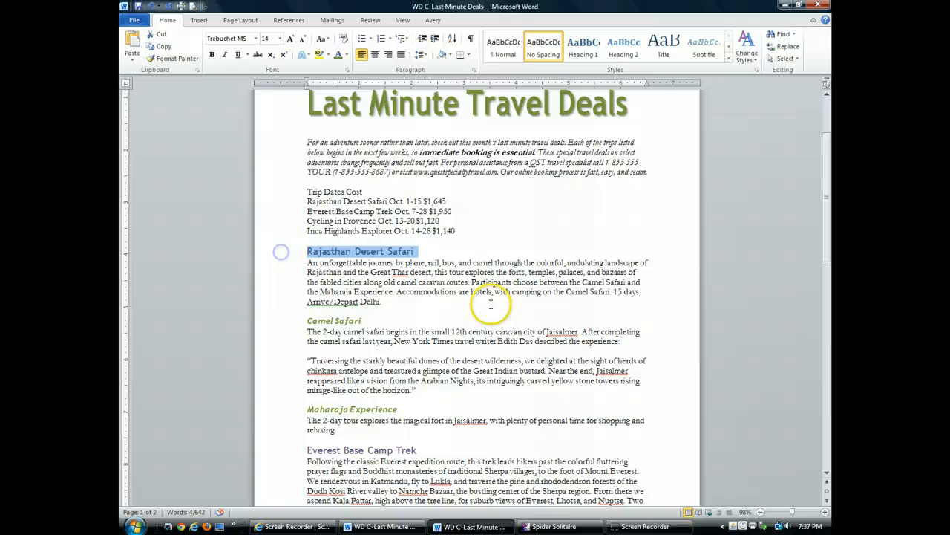
left_click(185, 62)
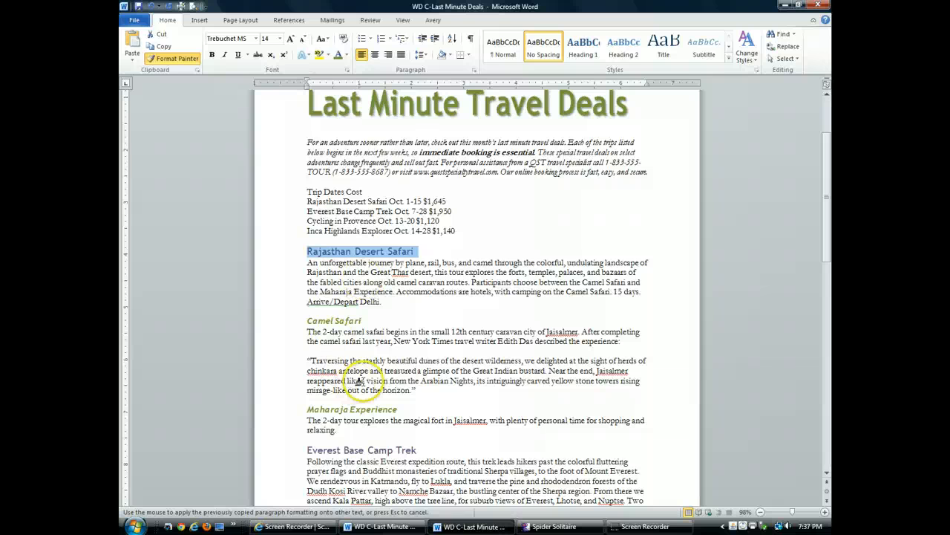
scroll(395, 362, "down", 3)
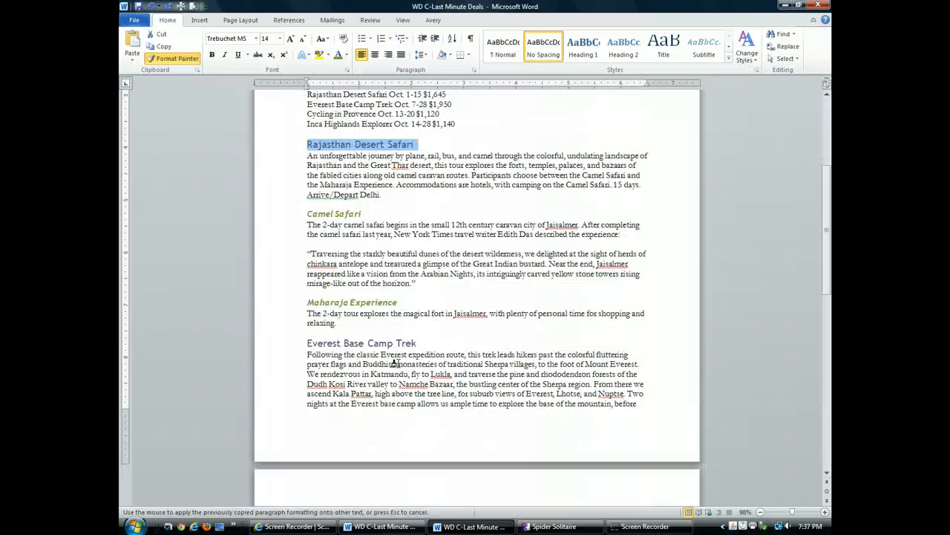
scroll(395, 363, "down", 4)
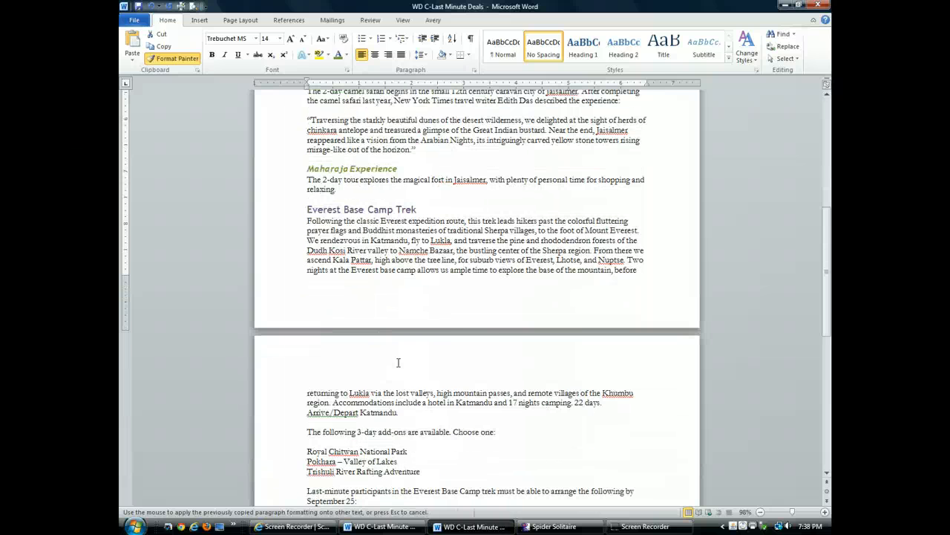
scroll(398, 362, "down", 5)
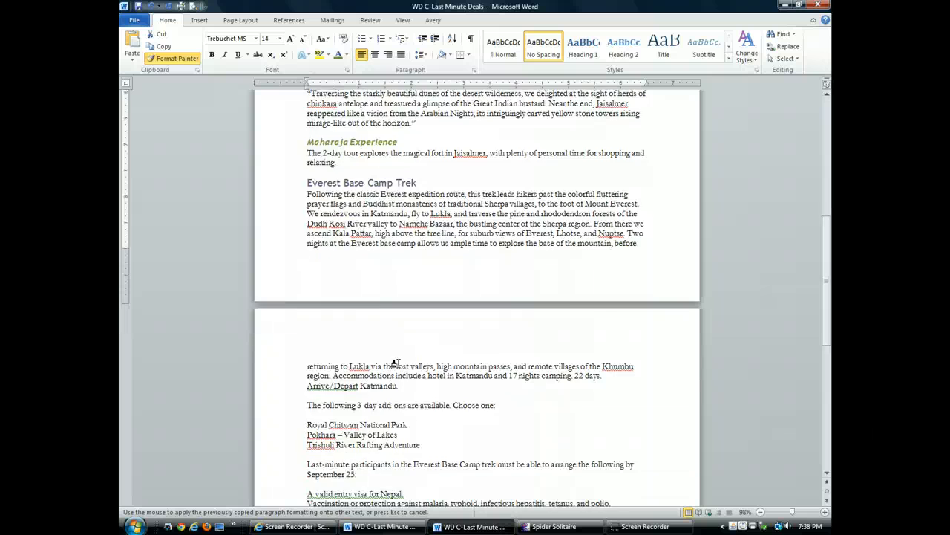
scroll(393, 361, "down", 1)
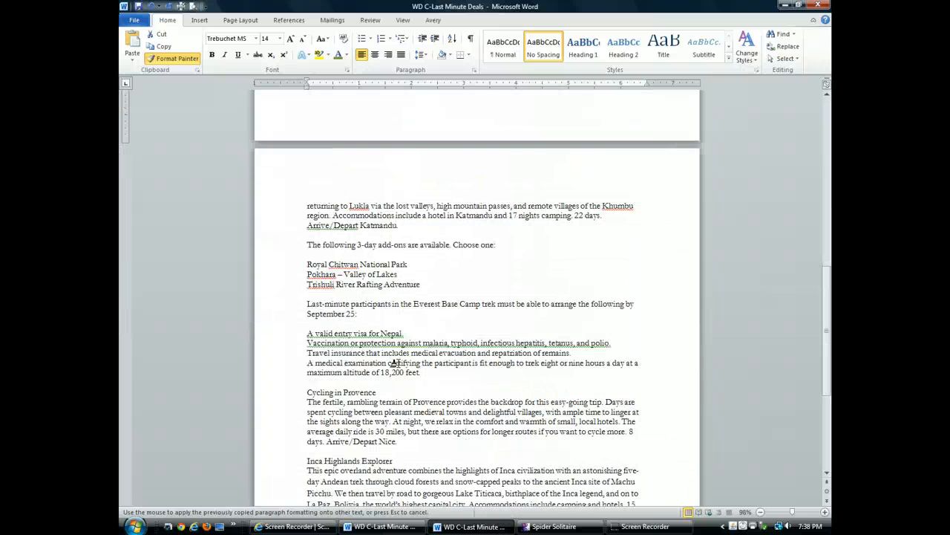
left_click(300, 392)
left_click_drag(300, 392, 379, 392)
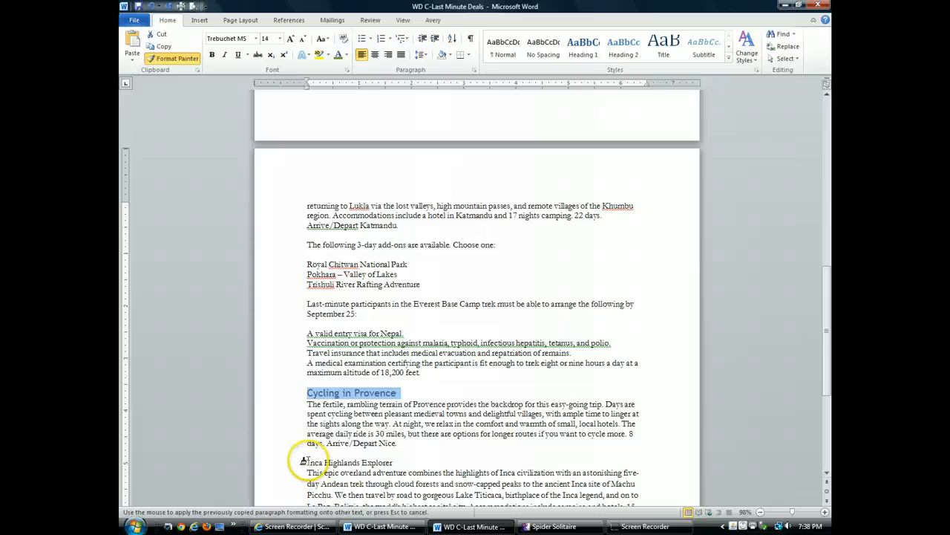
Apply the copied heading formatting to the "Inca Highlands Explorer" heading as well, turn off Format Painter and deselect the heading.
left_click_drag(307, 462, 380, 462)
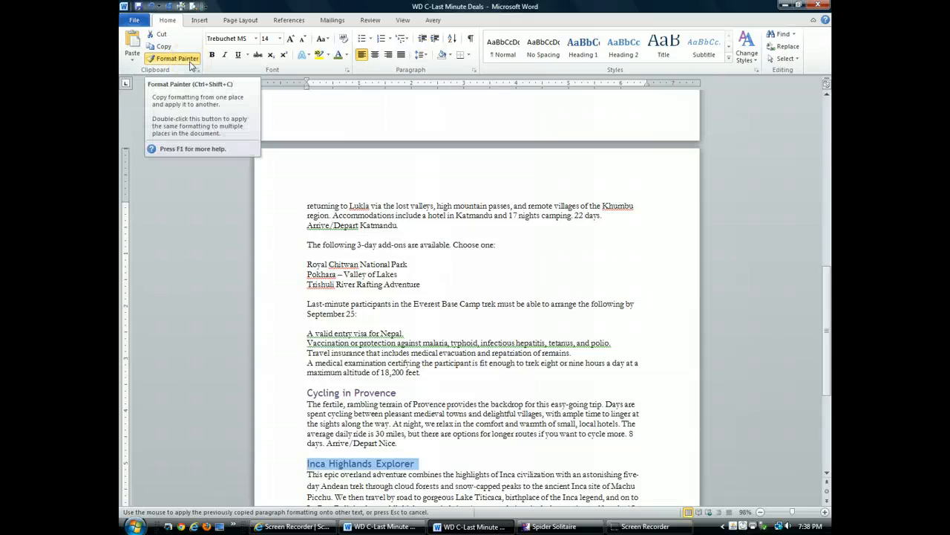
left_click(370, 309)
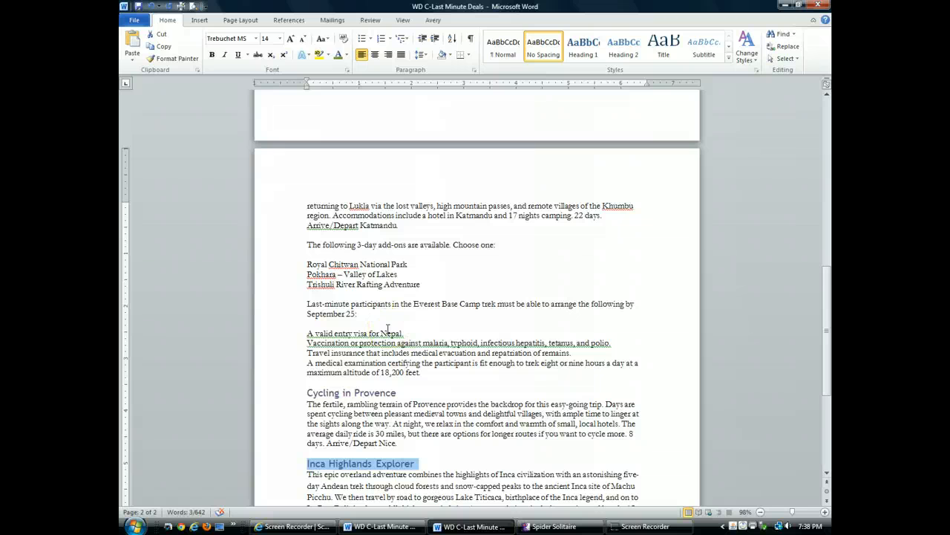
left_click(387, 329)
left_click(128, 6)
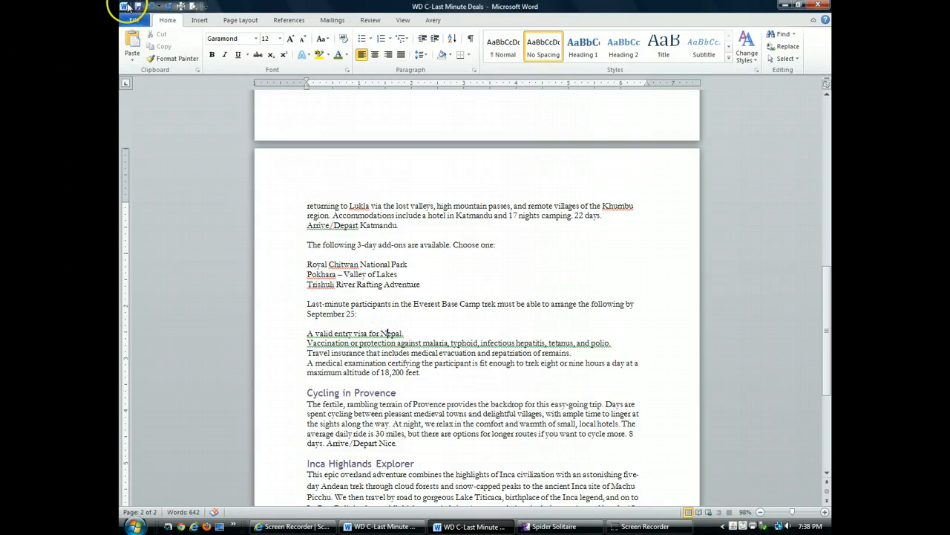